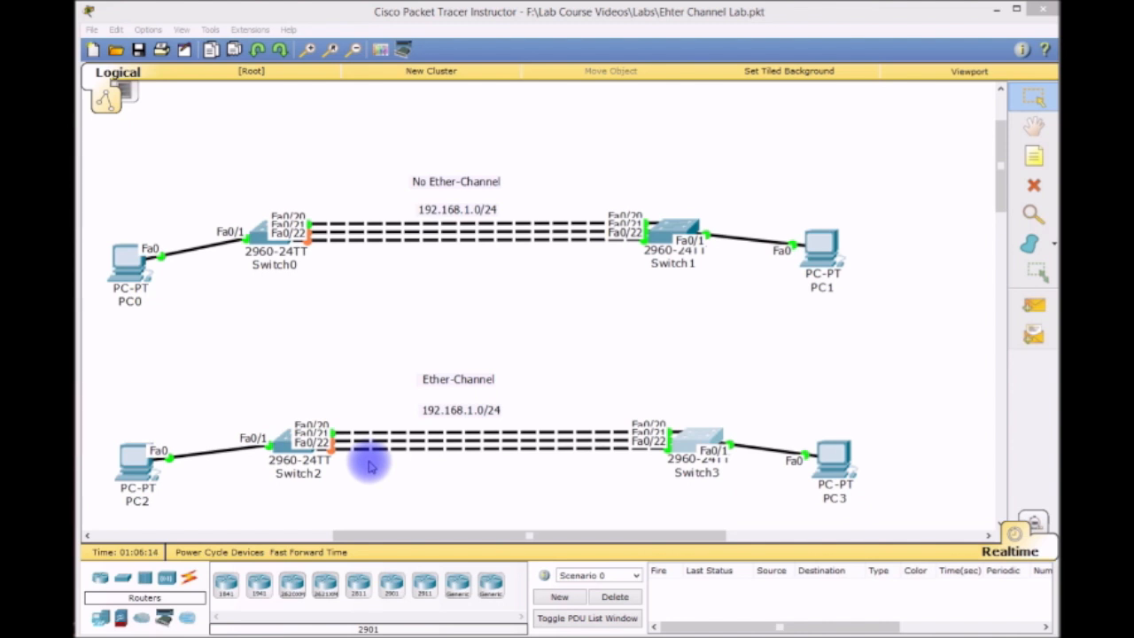
Enter simulation mode and add a simple PDU from PC0 to PC1.
{"action": "left_click_drag", "start_coordinate": [417, 542], "coordinate": [403, 533]}
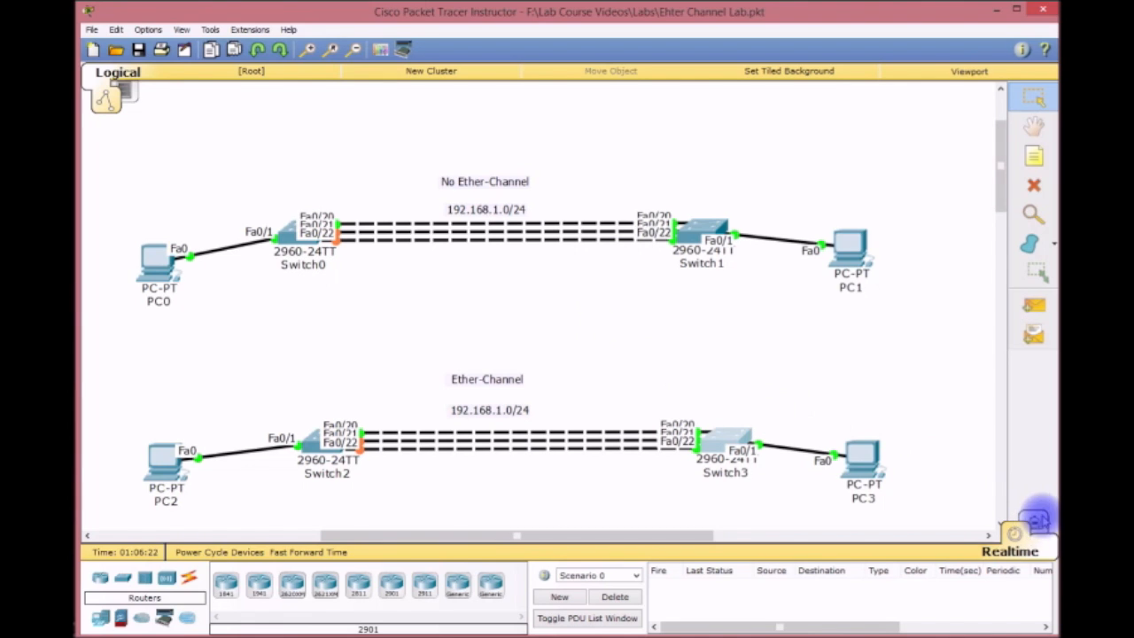
{"action": "left_click", "coordinate": [1034, 520]}
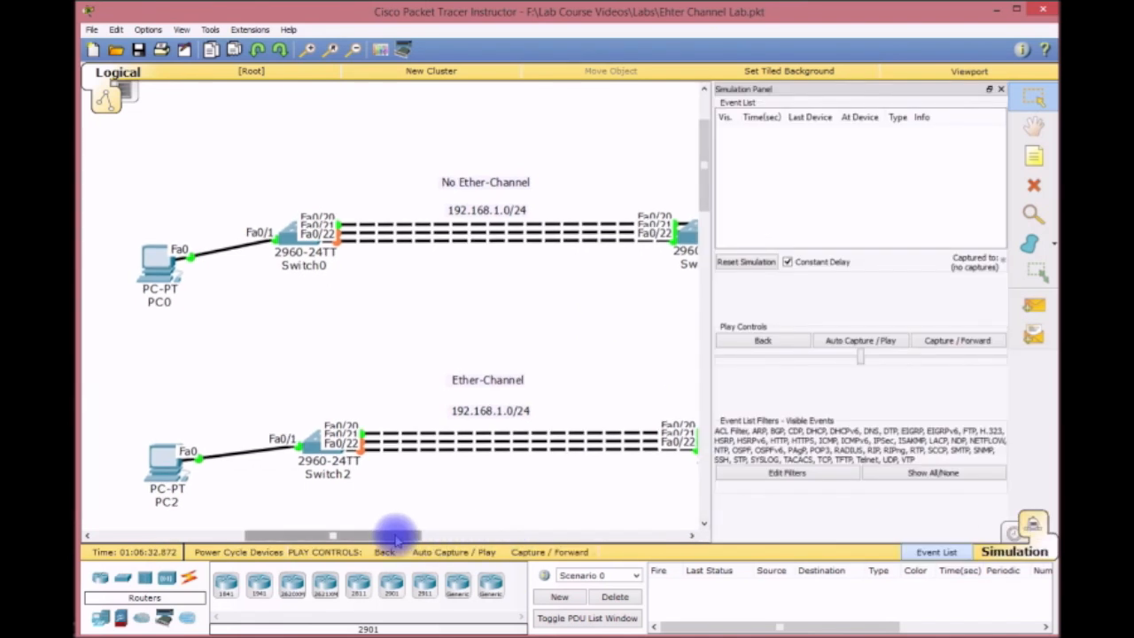
{"action": "left_click_drag", "start_coordinate": [392, 536], "coordinate": [443, 535]}
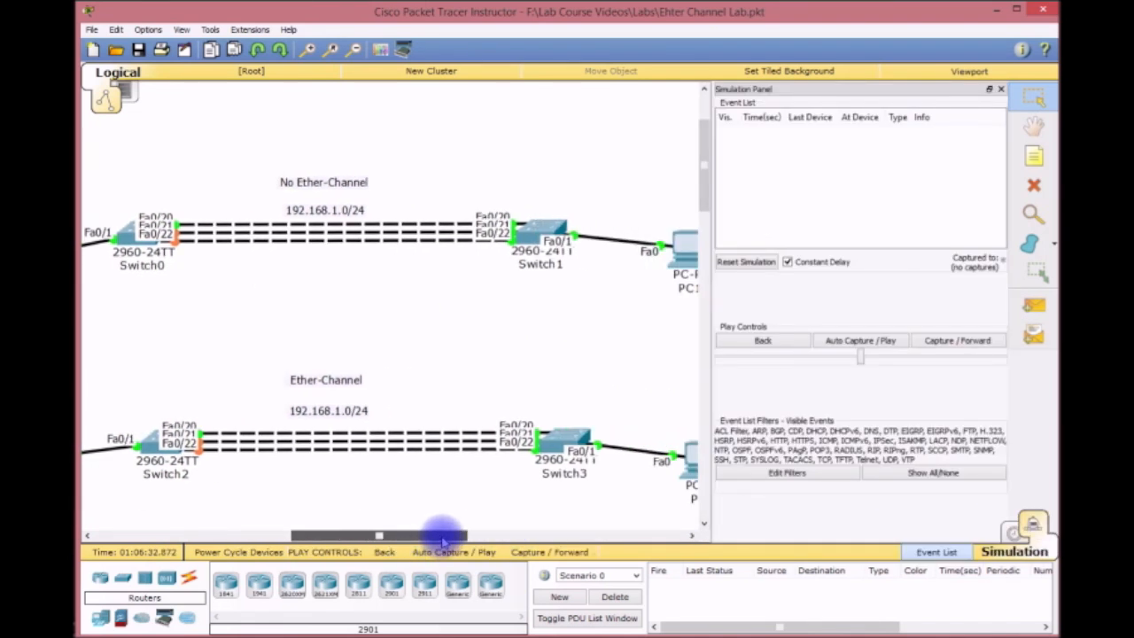
{"action": "left_click_drag", "start_coordinate": [443, 536], "coordinate": [392, 535]}
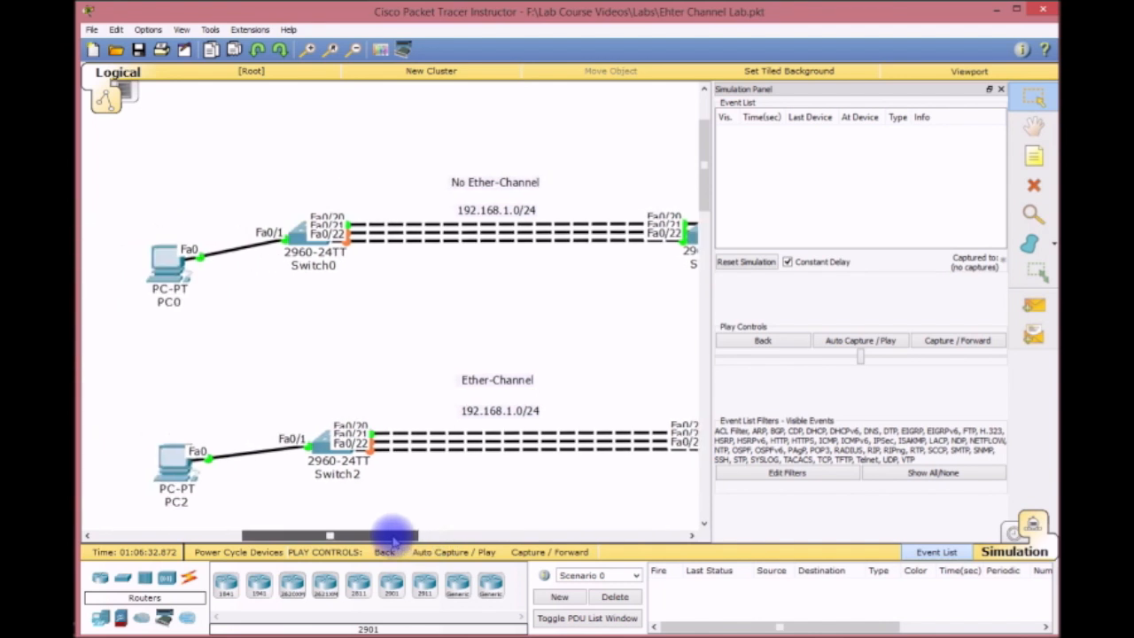
{"action": "left_click", "coordinate": [1033, 304]}
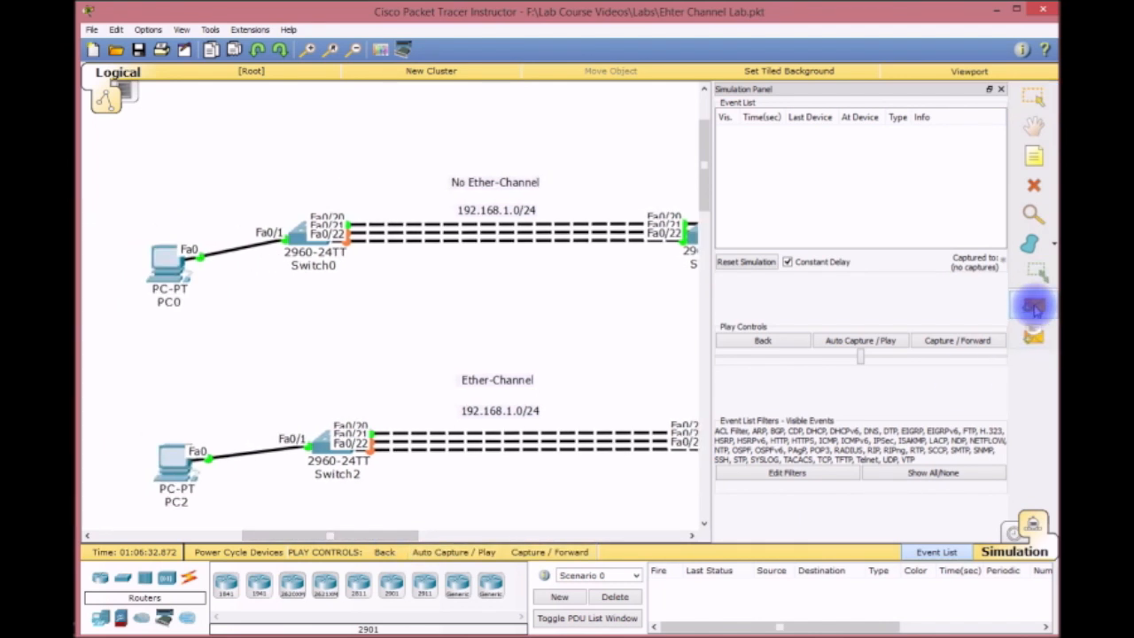
{"action": "left_click", "coordinate": [205, 280]}
{"action": "left_click", "coordinate": [242, 464]}
{"action": "left_click_drag", "start_coordinate": [320, 537], "coordinate": [387, 535]}
{"action": "left_click", "coordinate": [646, 248]}
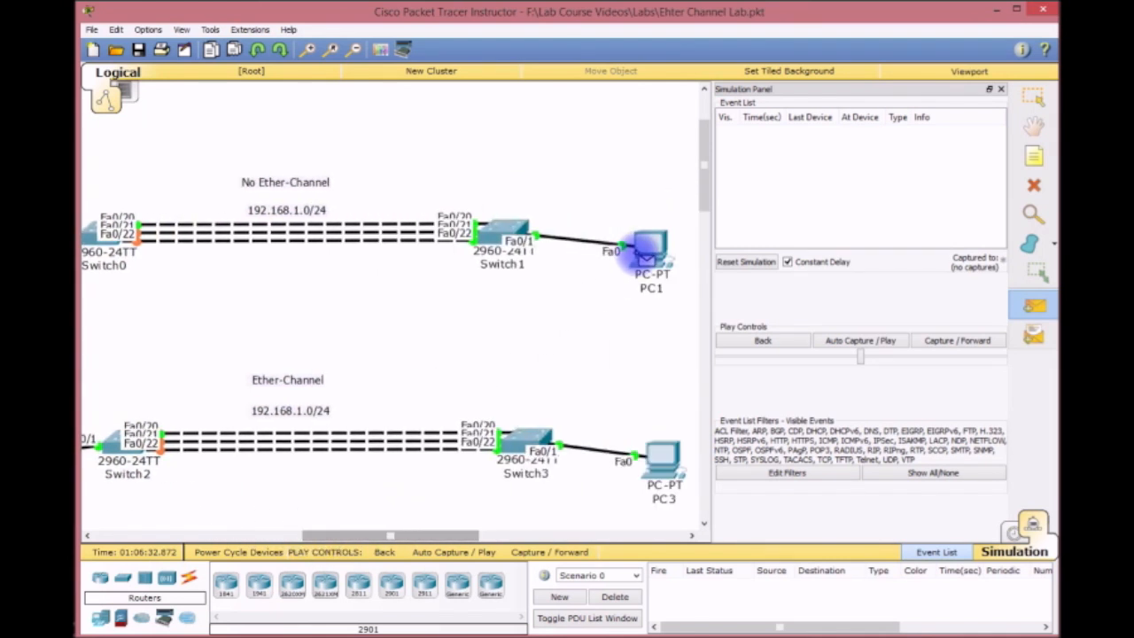
Add a second simple PDU from PC2 to PC3 in the Ether-Channel topology.
{"action": "left_click_drag", "start_coordinate": [445, 536], "coordinate": [389, 539]}
{"action": "left_click", "coordinate": [1034, 305]}
{"action": "left_click", "coordinate": [212, 462]}
{"action": "left_click_drag", "start_coordinate": [355, 536], "coordinate": [444, 536]}
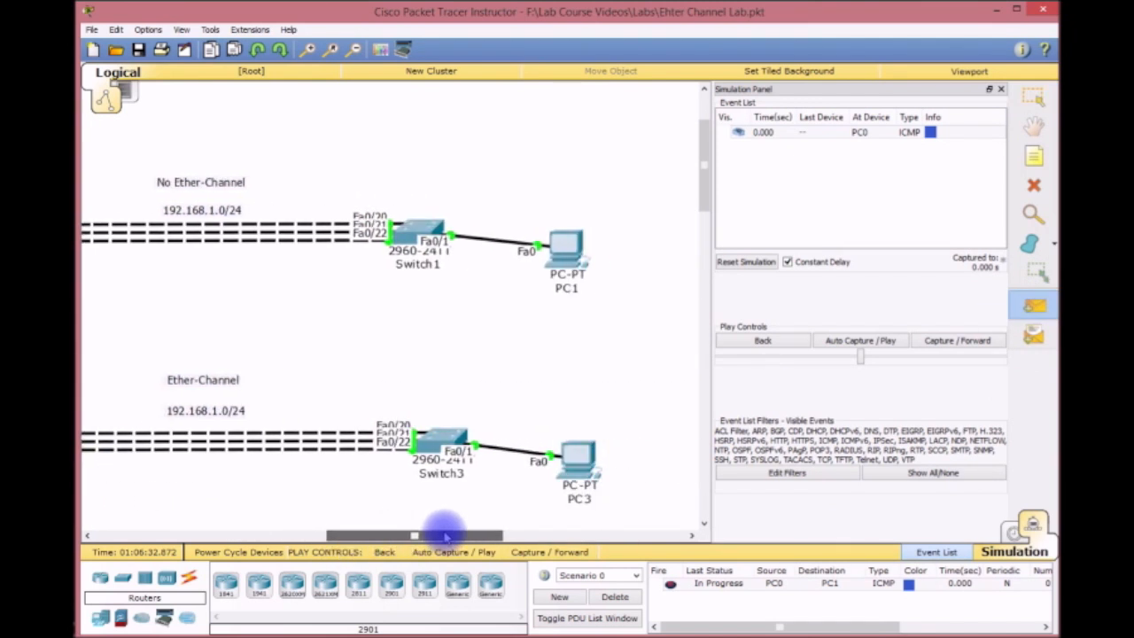
{"action": "left_click", "coordinate": [572, 455]}
Run the simulation with automatic capture and watch the ICMP packets cross the links between both switch pairs.
{"action": "left_click_drag", "start_coordinate": [481, 535], "coordinate": [429, 536]}
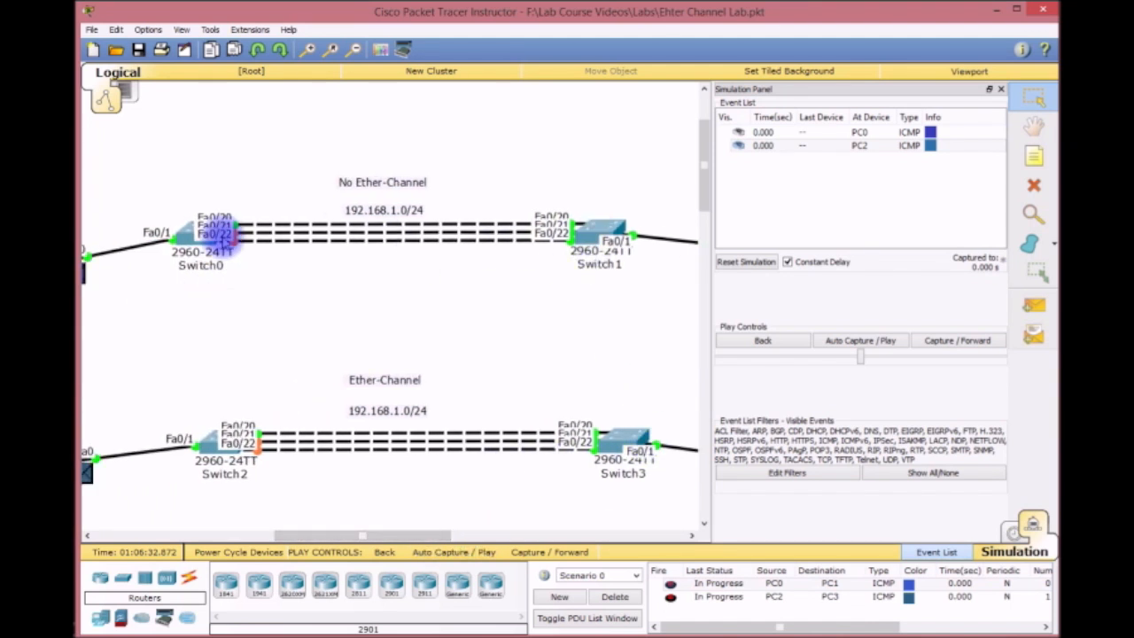
{"action": "scroll", "coordinate": [428, 299], "scroll_direction": "down", "scroll_amount": 1}
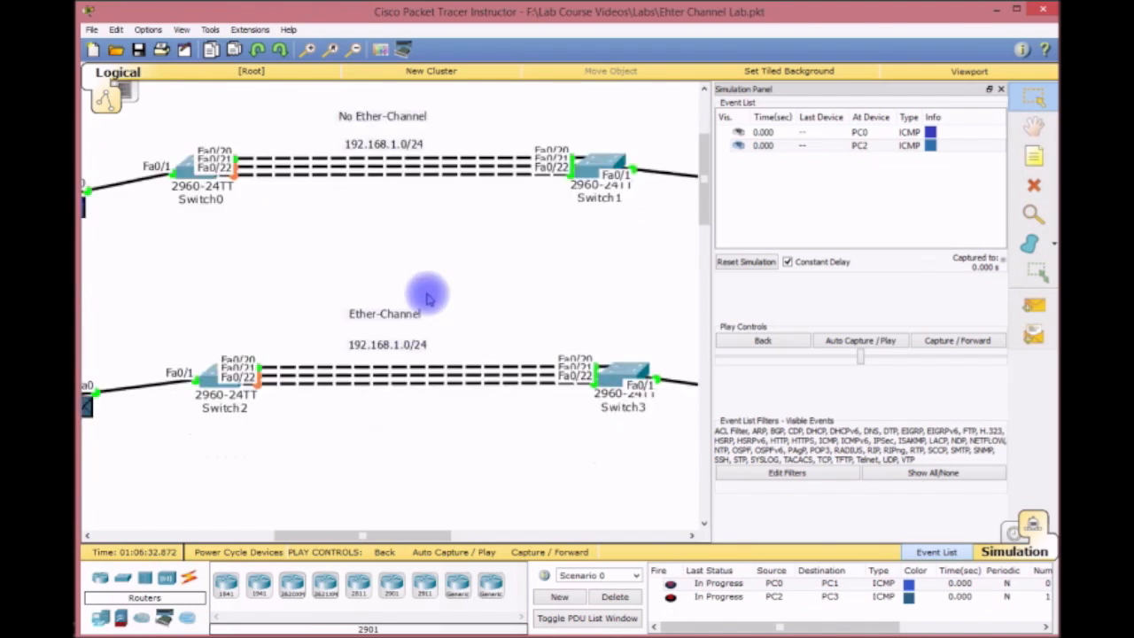
{"action": "scroll", "coordinate": [428, 300], "scroll_direction": "up", "scroll_amount": 1}
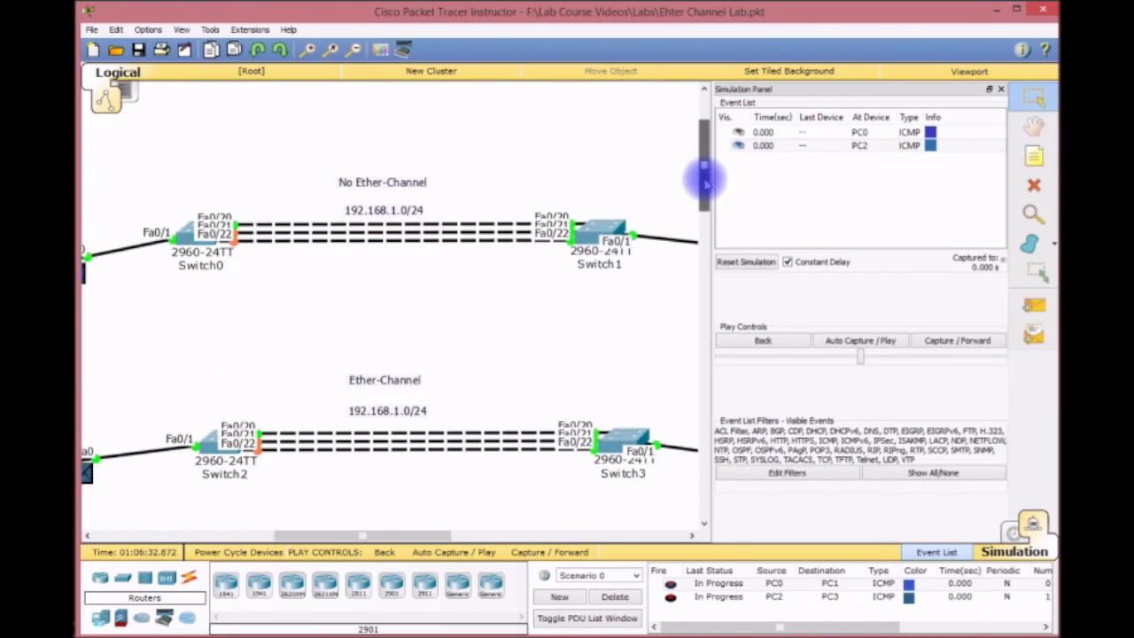
{"action": "scroll", "coordinate": [704, 182], "scroll_direction": "down", "scroll_amount": 1}
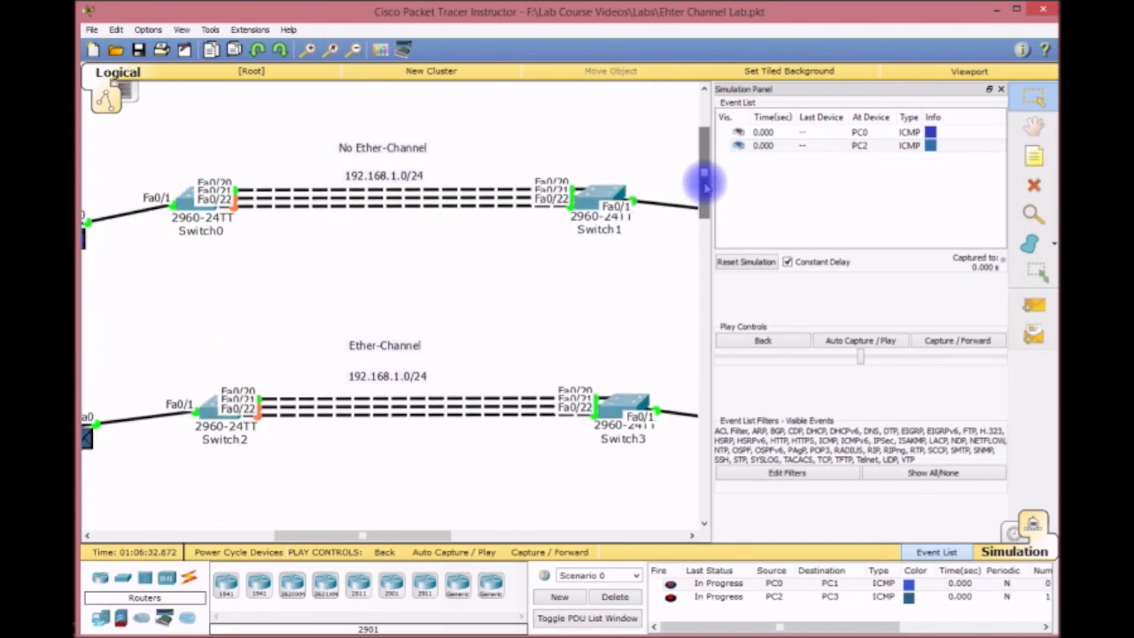
{"action": "left_click", "coordinate": [842, 341]}
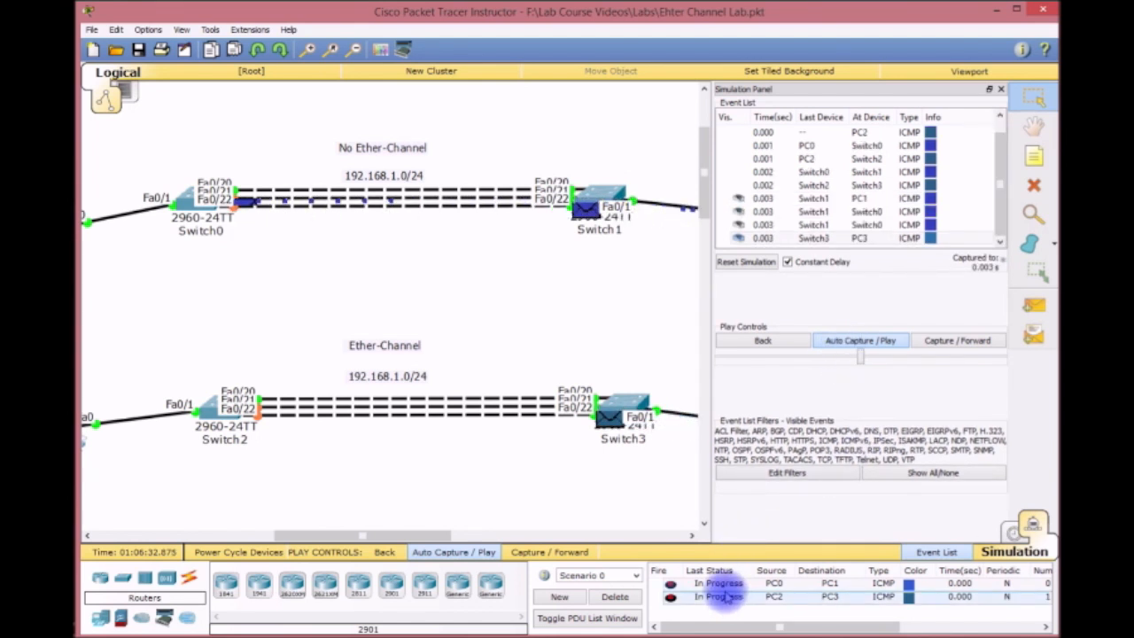
Delete Scenario 0 with its test PDUs and return to realtime mode.
{"action": "left_click", "coordinate": [614, 596]}
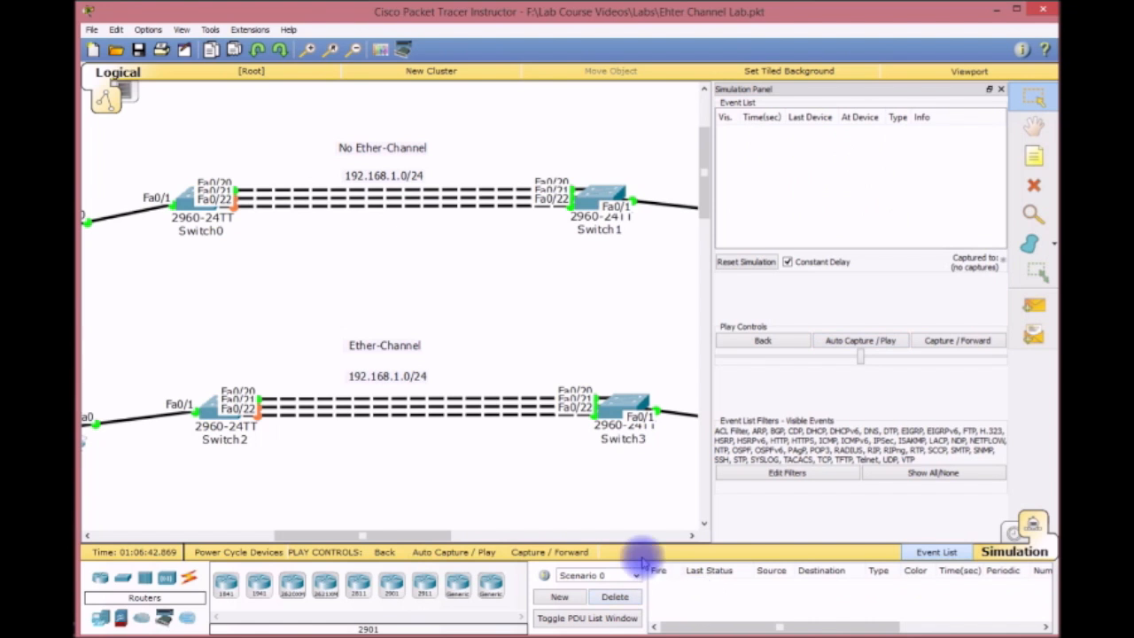
{"action": "left_click", "coordinate": [1013, 537]}
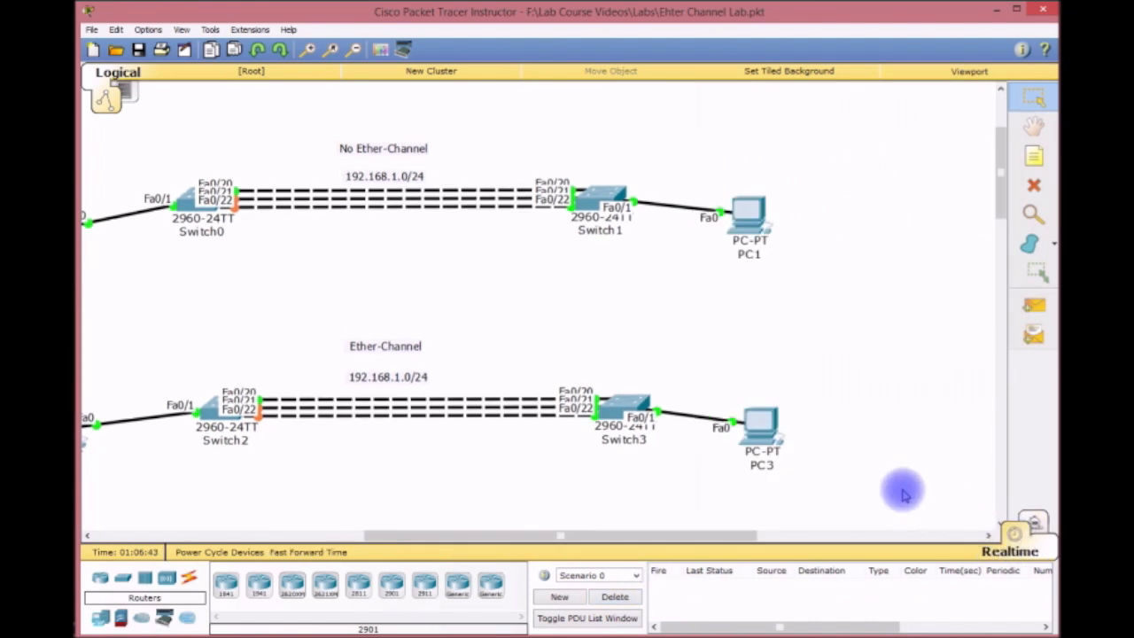
{"action": "left_click_drag", "start_coordinate": [688, 534], "coordinate": [651, 535]}
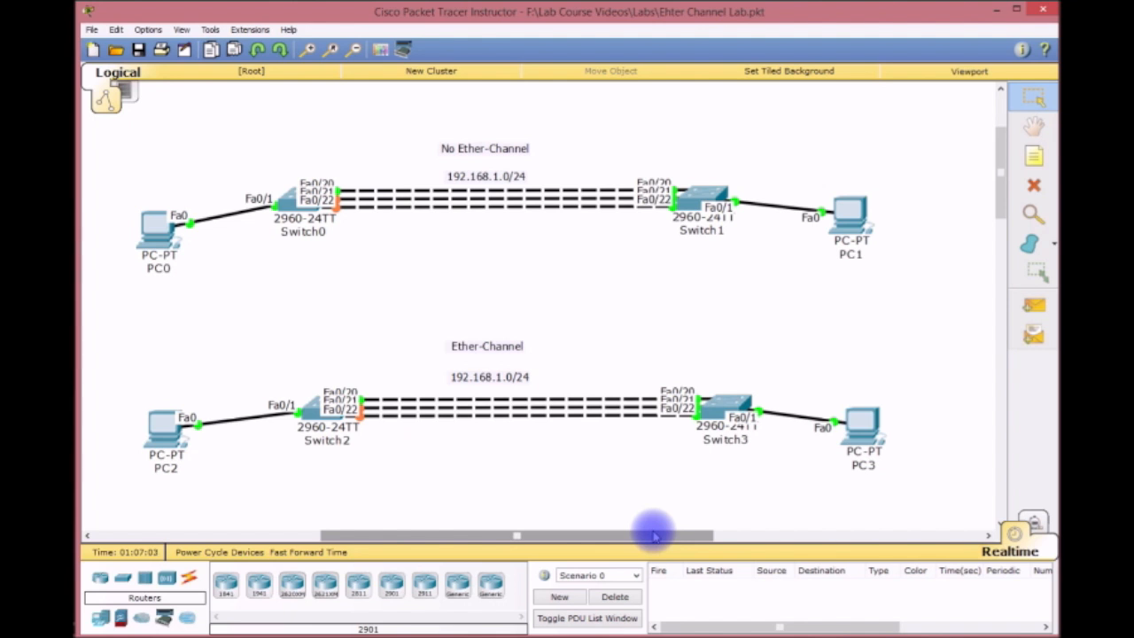
Switch to the Etherchannel notes in Notepad and examine the LACP and PAgP channel mode descriptions.
{"action": "mouse_move", "coordinate": [309, 637]}
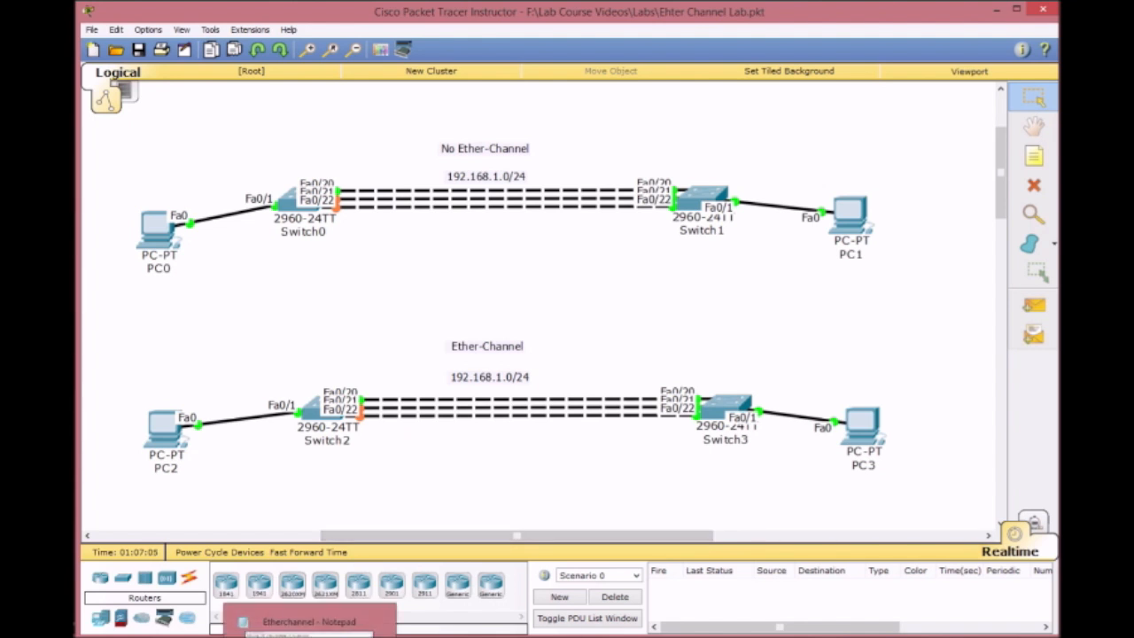
{"action": "left_click", "coordinate": [309, 629]}
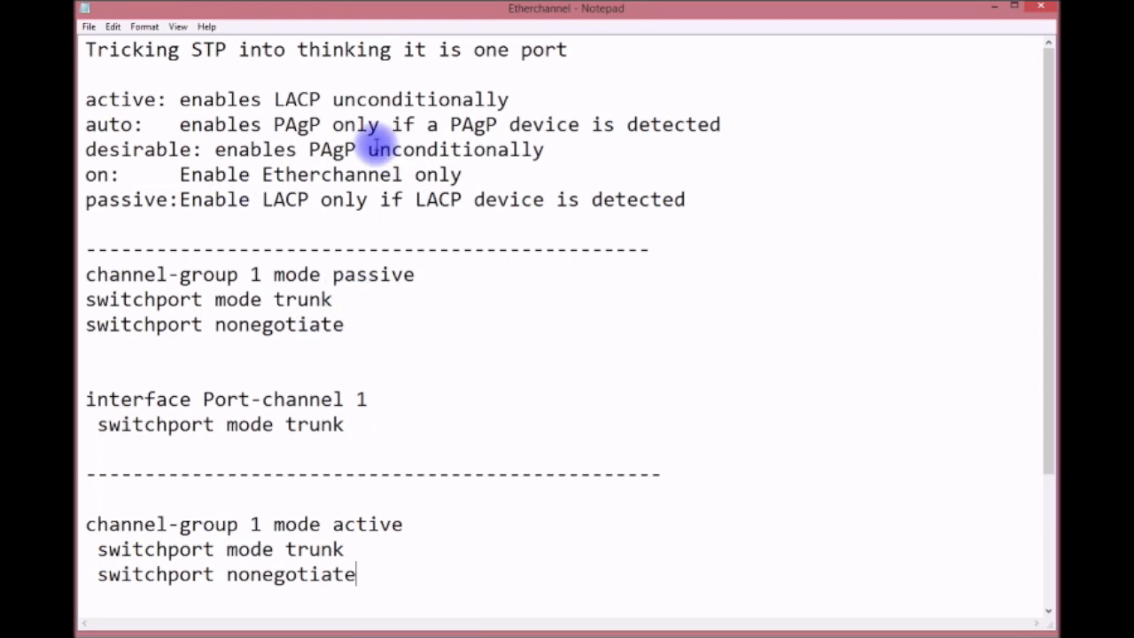
{"action": "left_click_drag", "start_coordinate": [273, 100], "coordinate": [324, 99]}
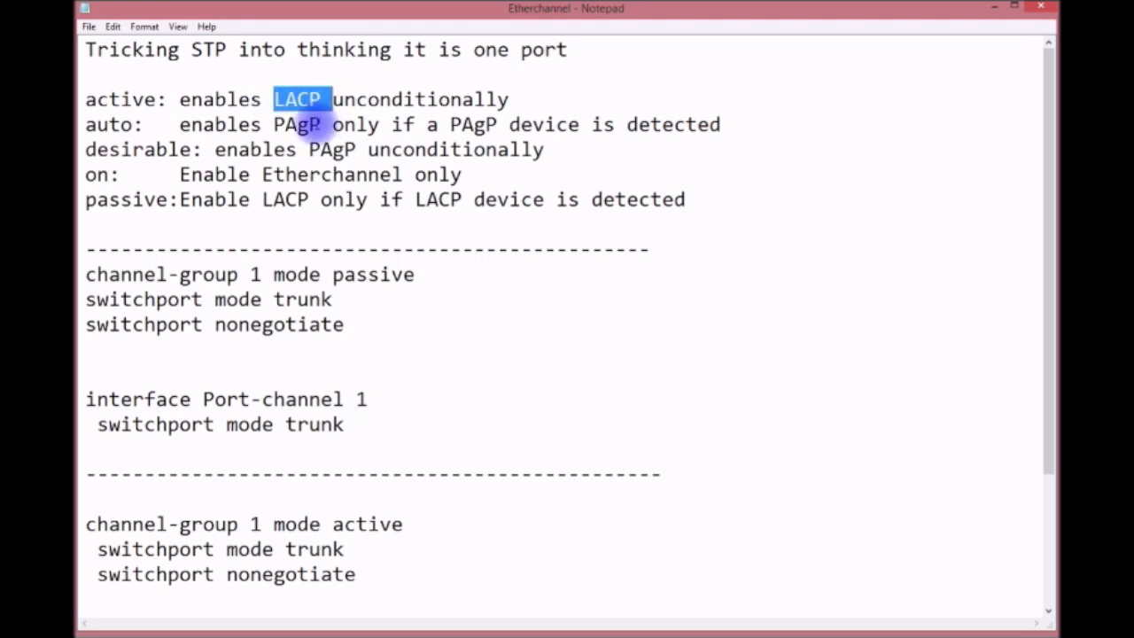
{"action": "left_click_drag", "start_coordinate": [309, 149], "coordinate": [355, 149]}
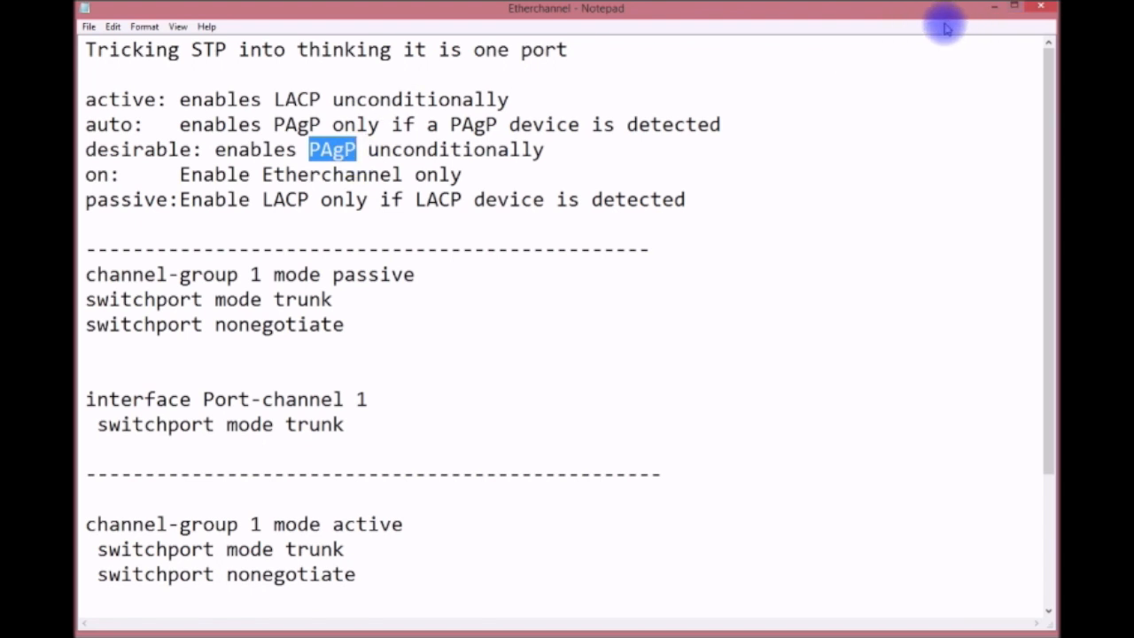
{"action": "left_click", "coordinate": [992, 6]}
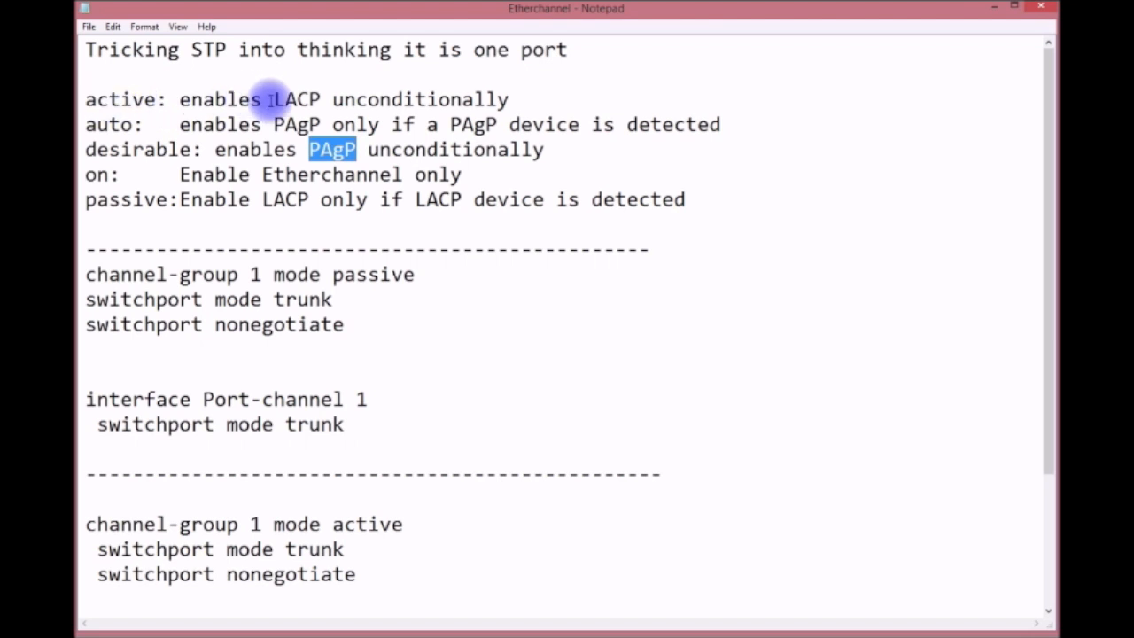
{"action": "left_click_drag", "start_coordinate": [275, 100], "coordinate": [321, 99]}
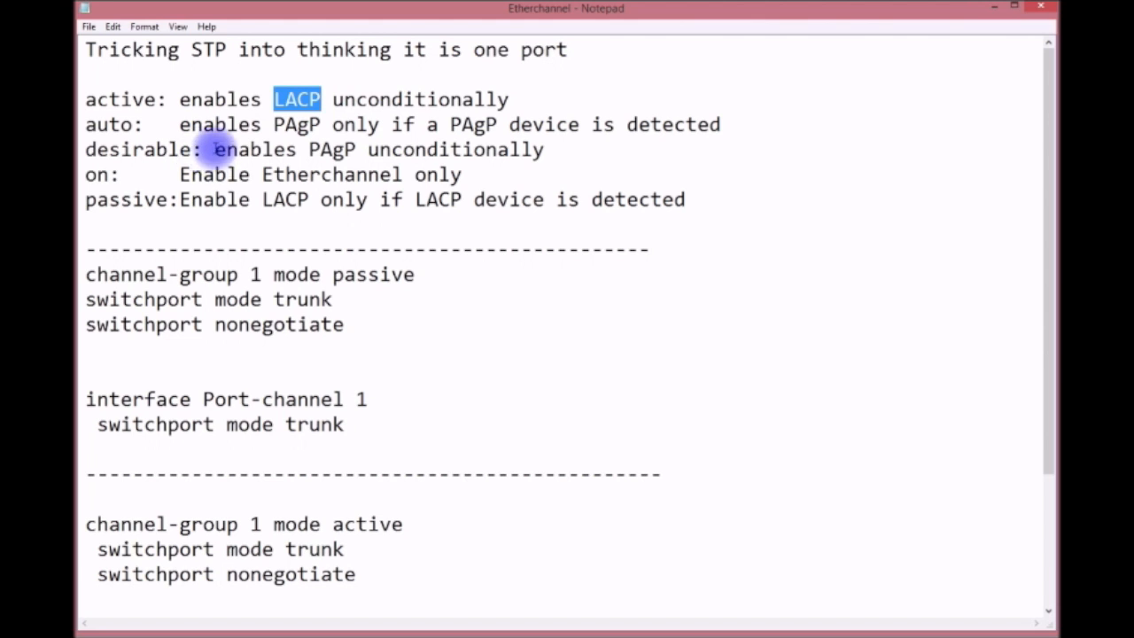
{"action": "left_click_drag", "start_coordinate": [215, 149], "coordinate": [357, 149]}
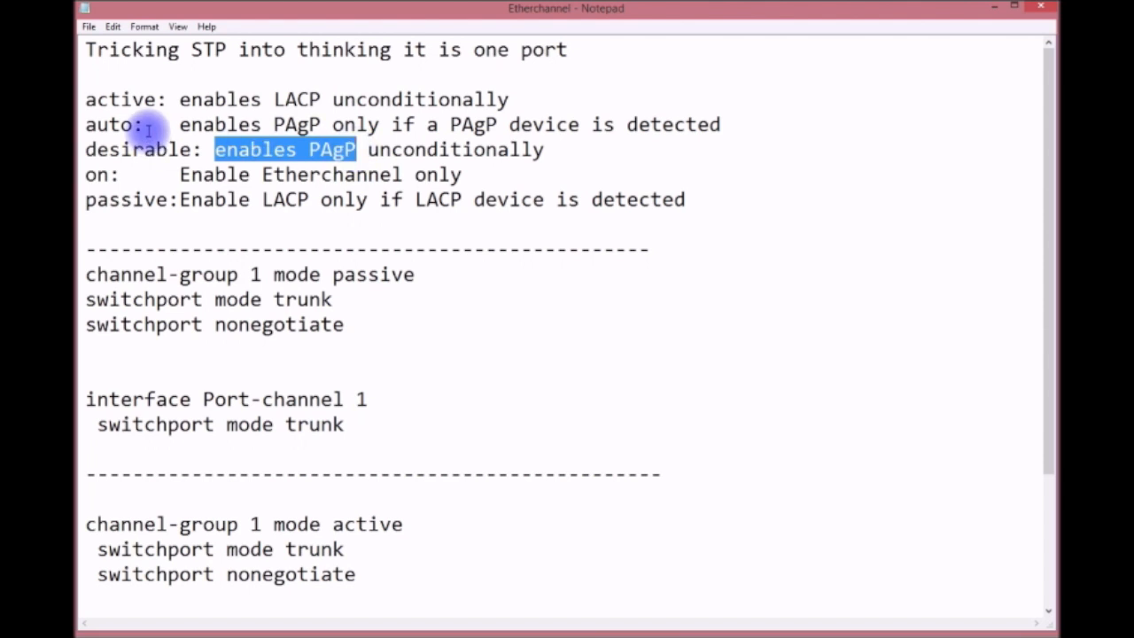
{"action": "left_click_drag", "start_coordinate": [139, 126], "coordinate": [97, 125]}
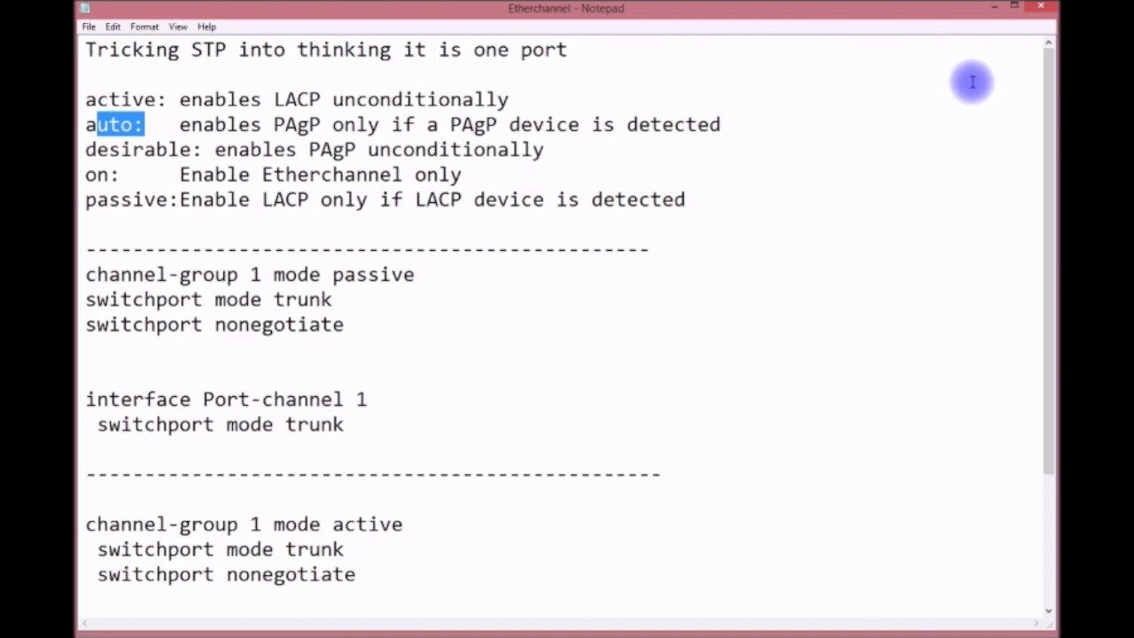
{"action": "left_click", "coordinate": [995, 9]}
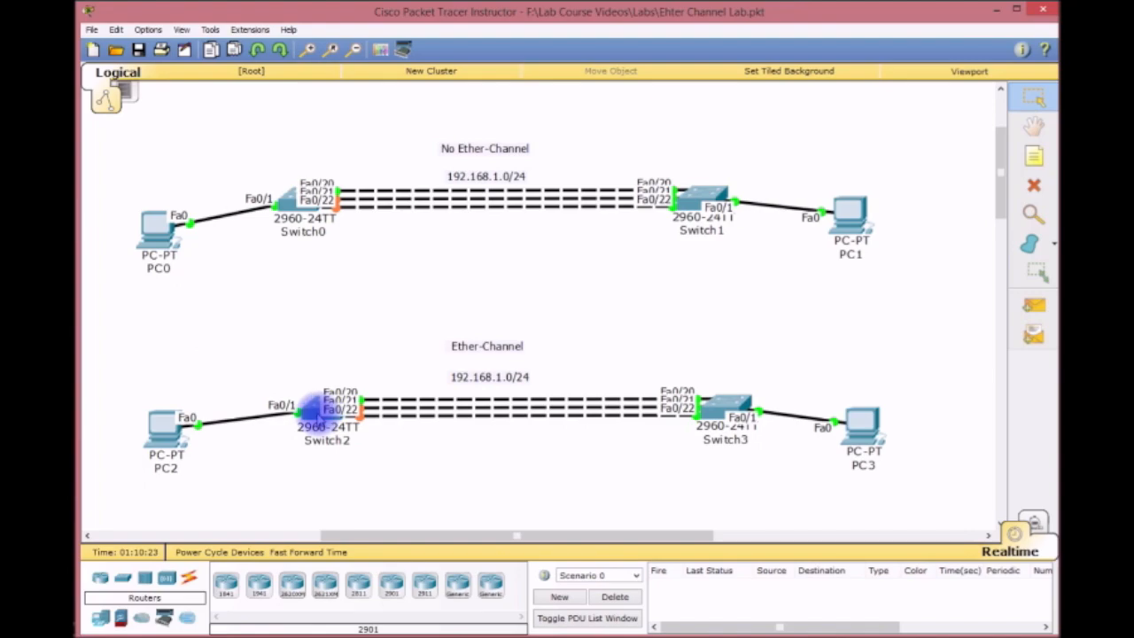
Open the command line of Switch2, enable privileged mode and enter global configuration mode.
{"action": "left_click", "coordinate": [317, 411]}
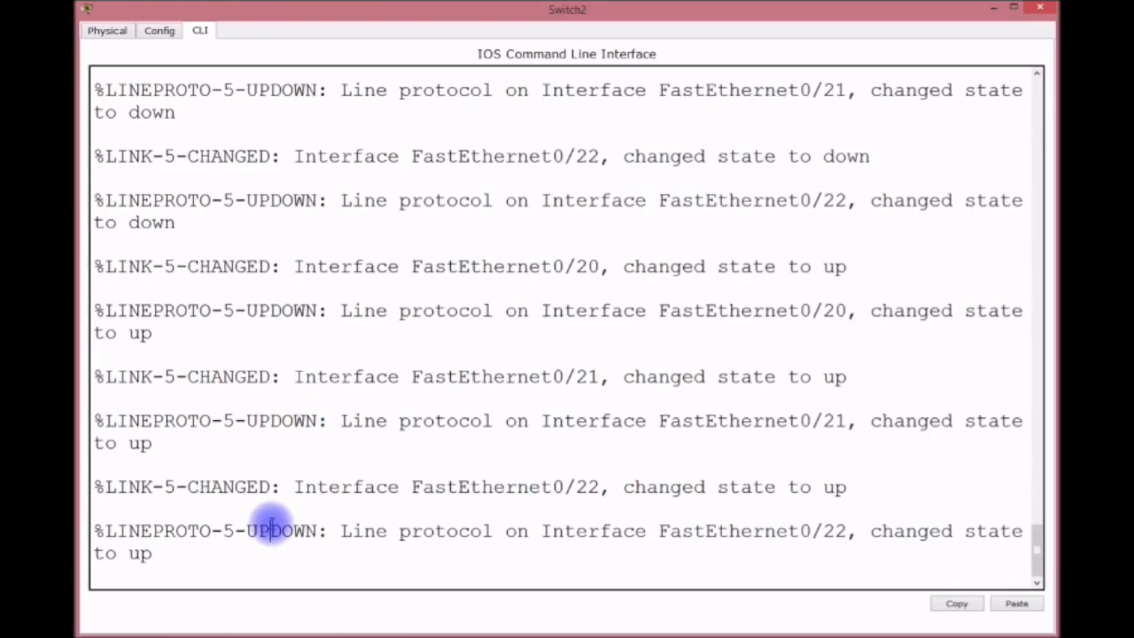
{"action": "key", "text": "Return"}
{"action": "key", "text": "Return"}
{"action": "key", "text": "Return"}
{"action": "key", "text": "Return"}
{"action": "type", "text": "E"}
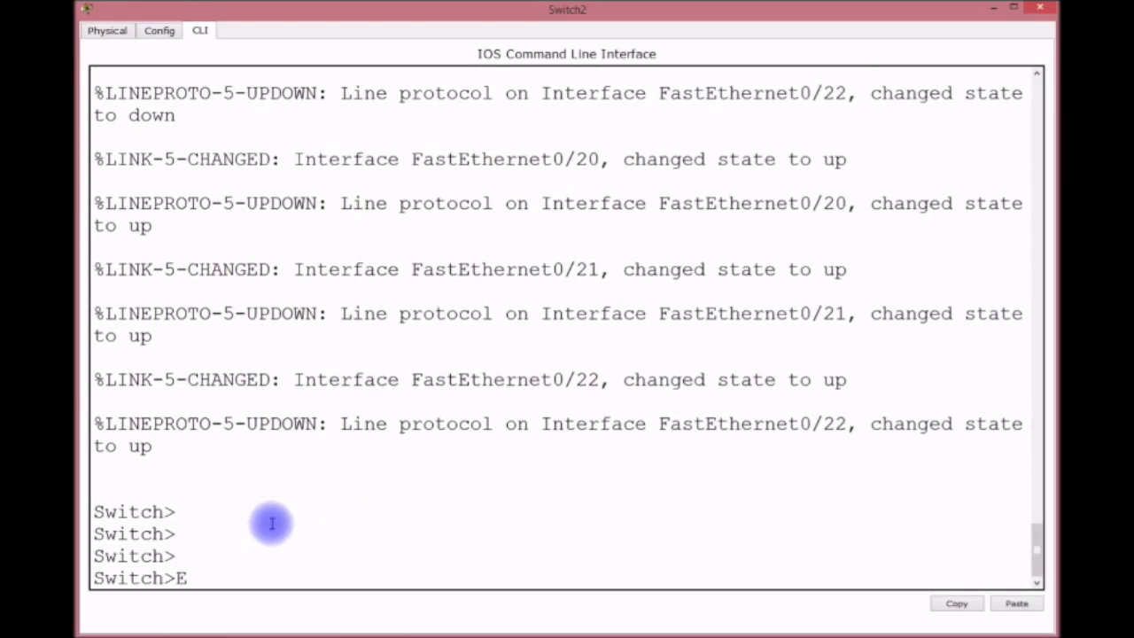
{"action": "type", "text": "N"}
{"action": "key", "text": "Return"}
{"action": "type", "text": "CONFIG T"}
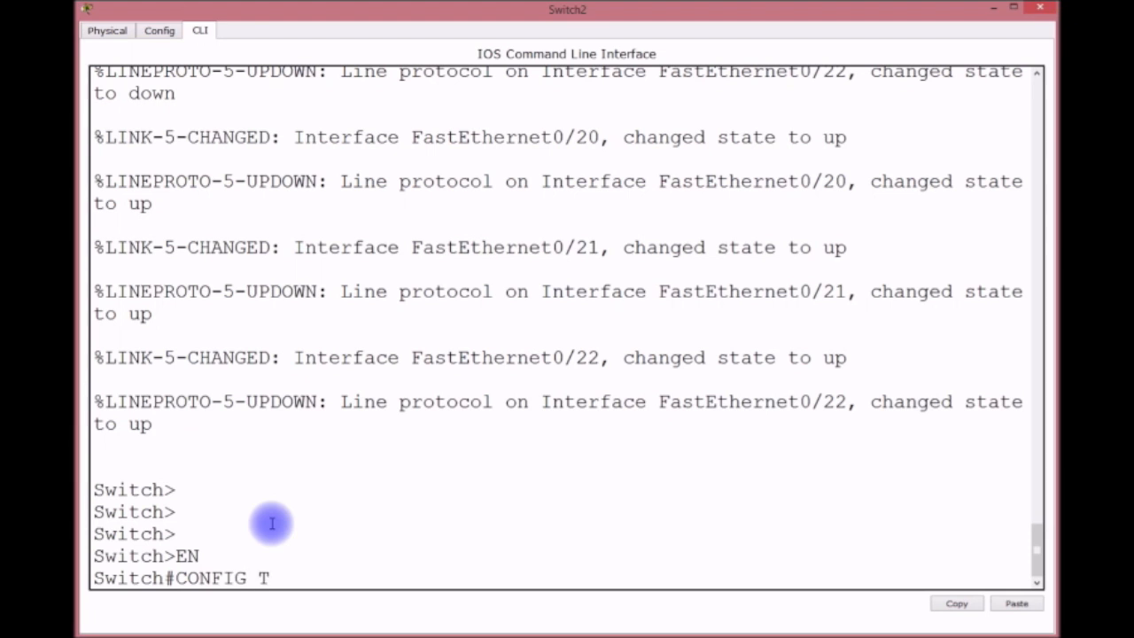
{"action": "key", "text": "Return"}
Set the hostname of Switch2 to SW1.
{"action": "type", "text": "HOSTNAME SW"}
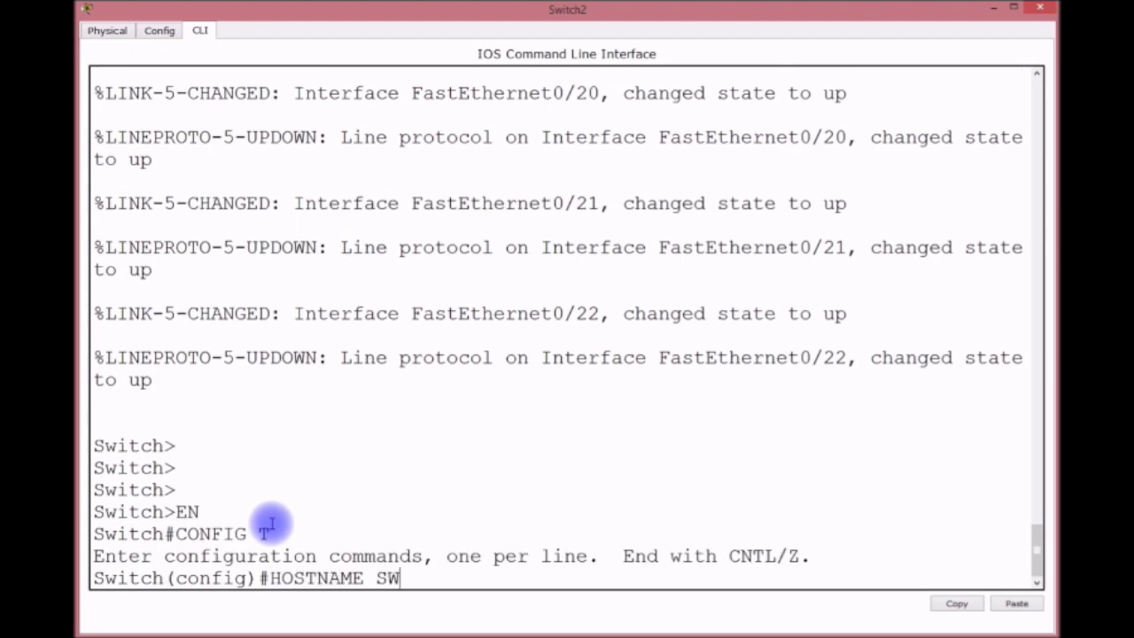
{"action": "type", "text": "1"}
{"action": "key", "text": "Return"}
{"action": "key", "text": "Return"}
{"action": "key", "text": "Return"}
Try to select the switch ports for configuration with INT F0/20-22.
{"action": "type", "text": "INT F0/"}
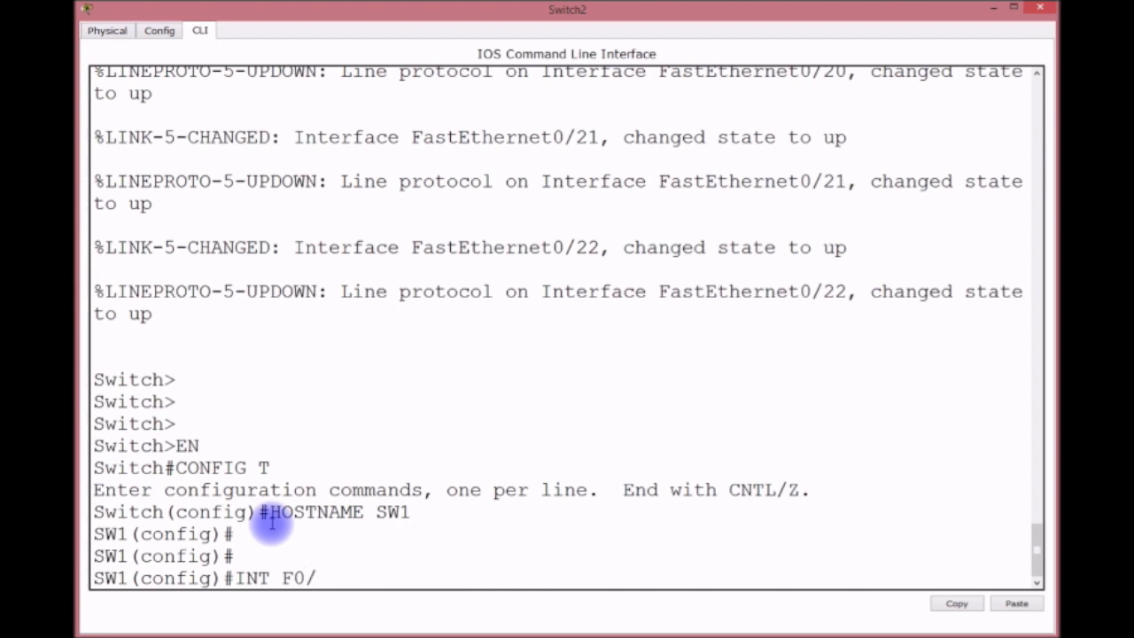
{"action": "type", "text": "20-22"}
{"action": "key", "text": "Return"}
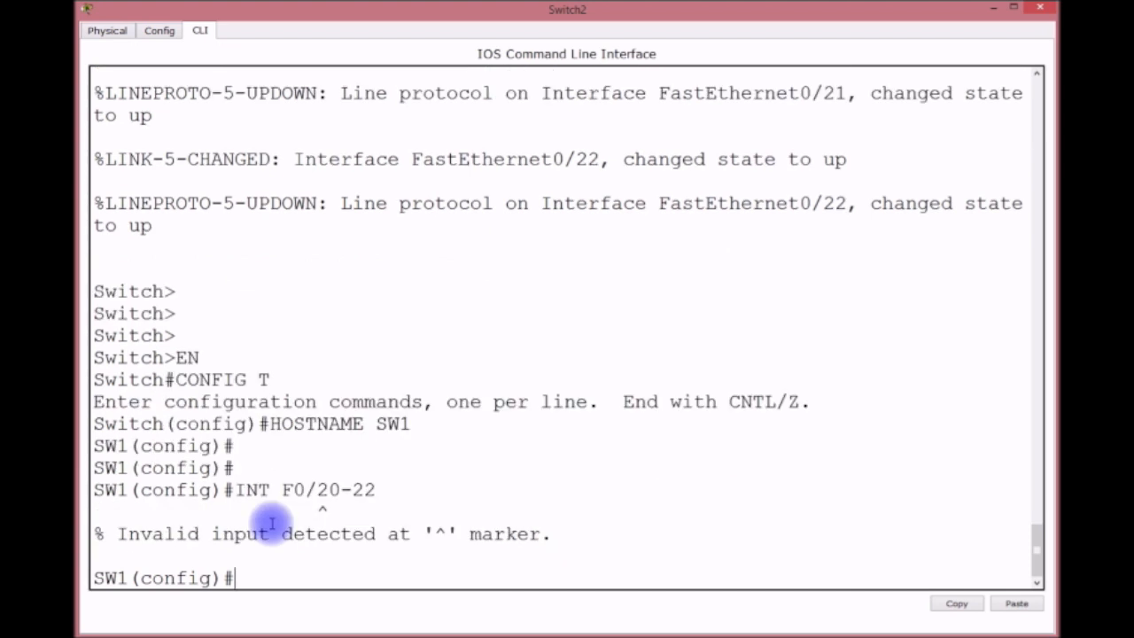
Select the interface range F0/20-22 on SW1 and shut those ports down.
{"action": "type", "text": "INT RANGE F0"}
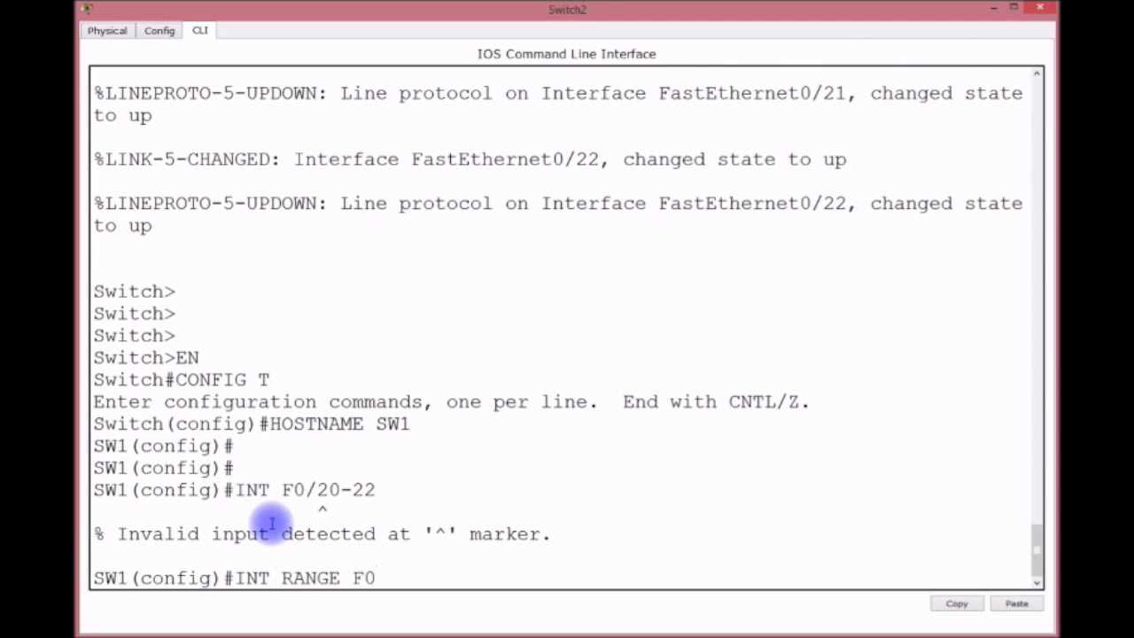
{"action": "type", "text": "/20-22"}
{"action": "key", "text": "Return"}
{"action": "type", "text": "SHUT"}
{"action": "key", "text": "Return"}
{"action": "key", "text": "Return"}
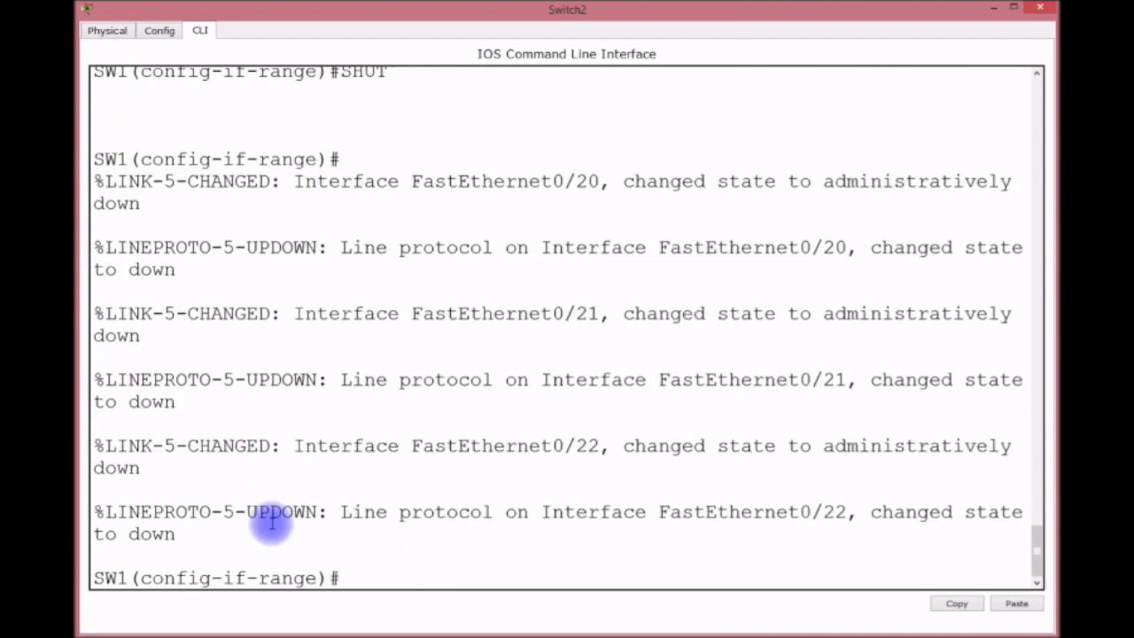
{"action": "left_click", "coordinate": [992, 8]}
Switch to the command line of Switch3, enable privileged mode and enter global configuration mode.
{"action": "left_click", "coordinate": [730, 405]}
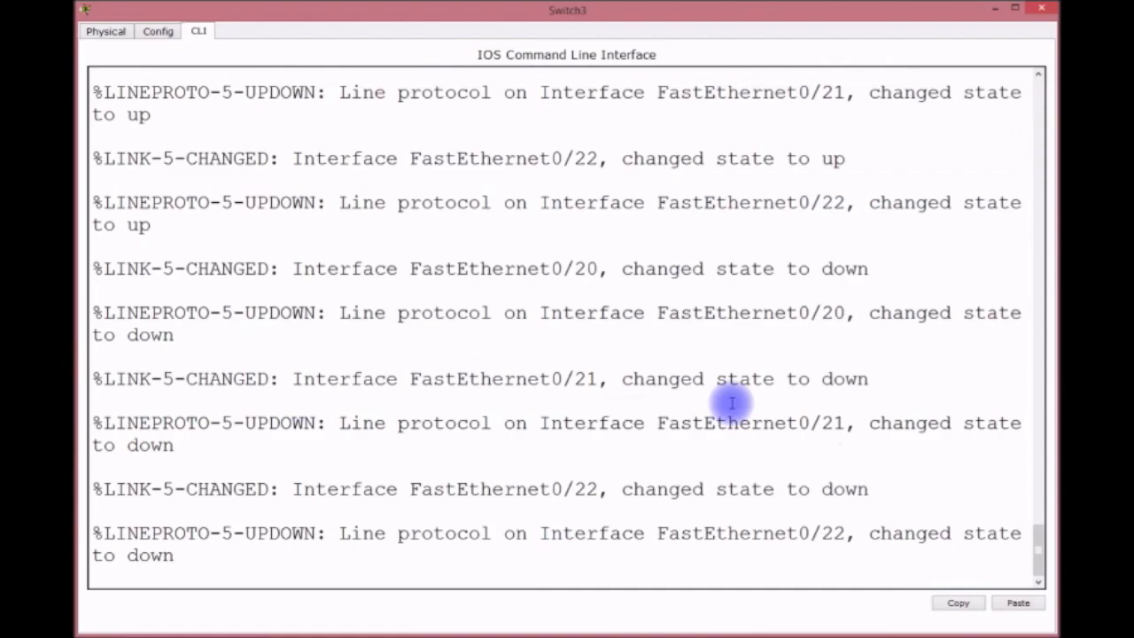
{"action": "key", "text": "Return"}
{"action": "key", "text": "Return"}
{"action": "key", "text": "Return"}
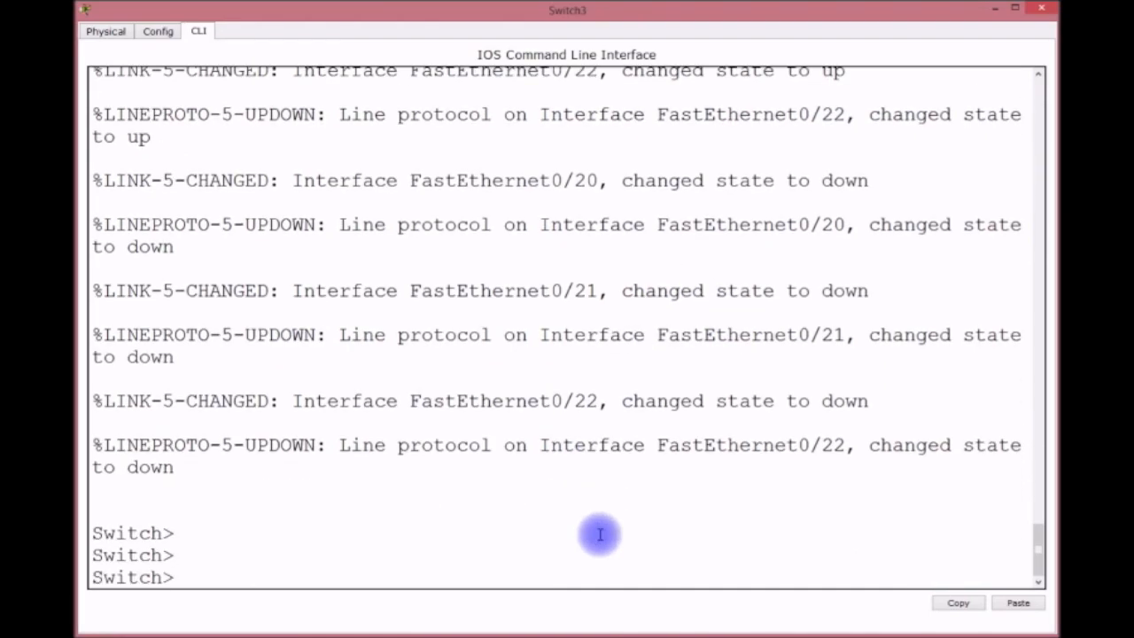
{"action": "type", "text": "EN"}
{"action": "key", "text": "Return"}
{"action": "type", "text": "CONFIG T"}
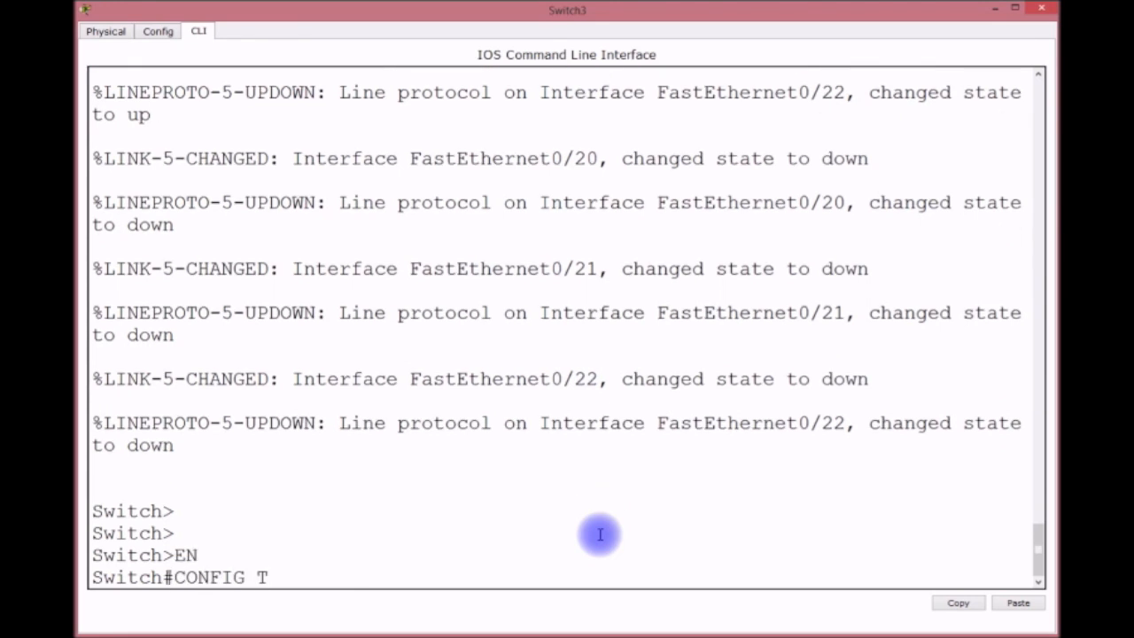
{"action": "key", "text": "Return"}
Set the hostname of Switch3 to SW2.
{"action": "type", "text": "HSOT"}
{"action": "key", "text": "BackSpace"}
{"action": "key", "text": "BackSpace"}
{"action": "key", "text": "BackSpace"}
{"action": "type", "text": "OSTNAME SW2"}
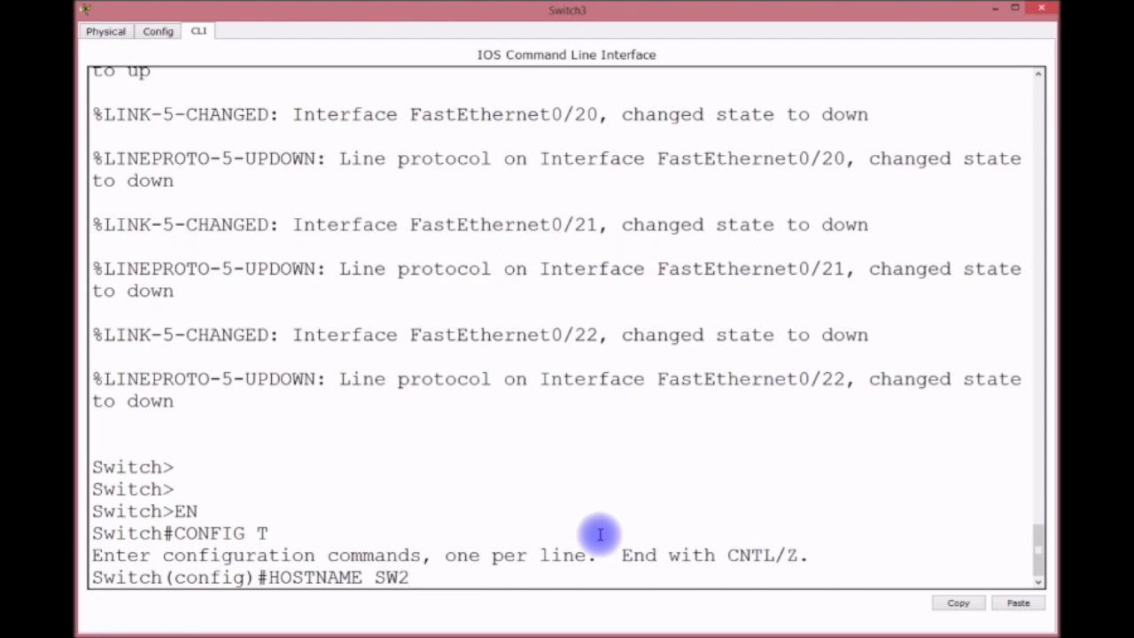
{"action": "key", "text": "Return"}
Select the interface range F0/20-22 on SW2 and shut those ports down.
{"action": "type", "text": "INT RANGE "}
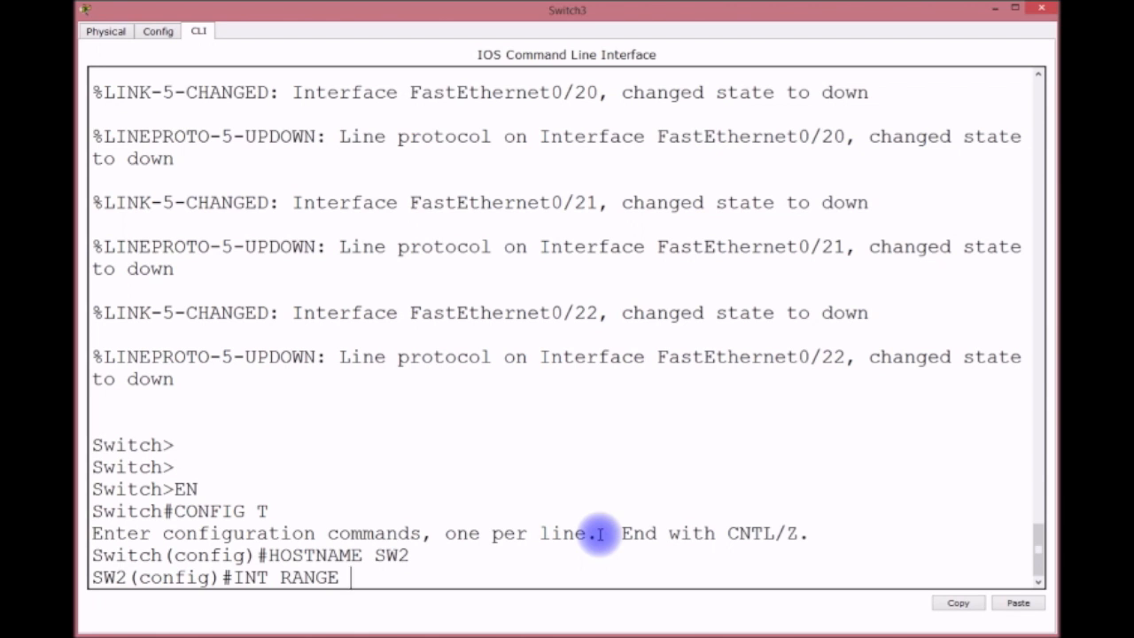
{"action": "type", "text": "F/"}
{"action": "key", "text": "BackSpace"}
{"action": "type", "text": "0/20-22"}
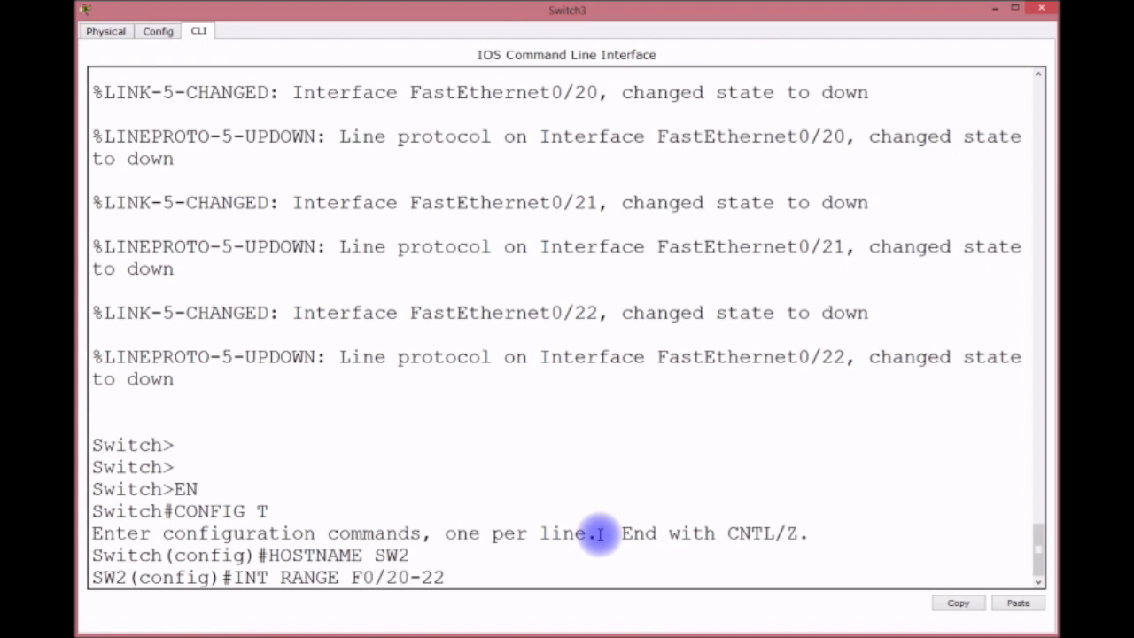
{"action": "key", "text": "Return"}
{"action": "type", "text": "SHUT"}
{"action": "key", "text": "Return"}
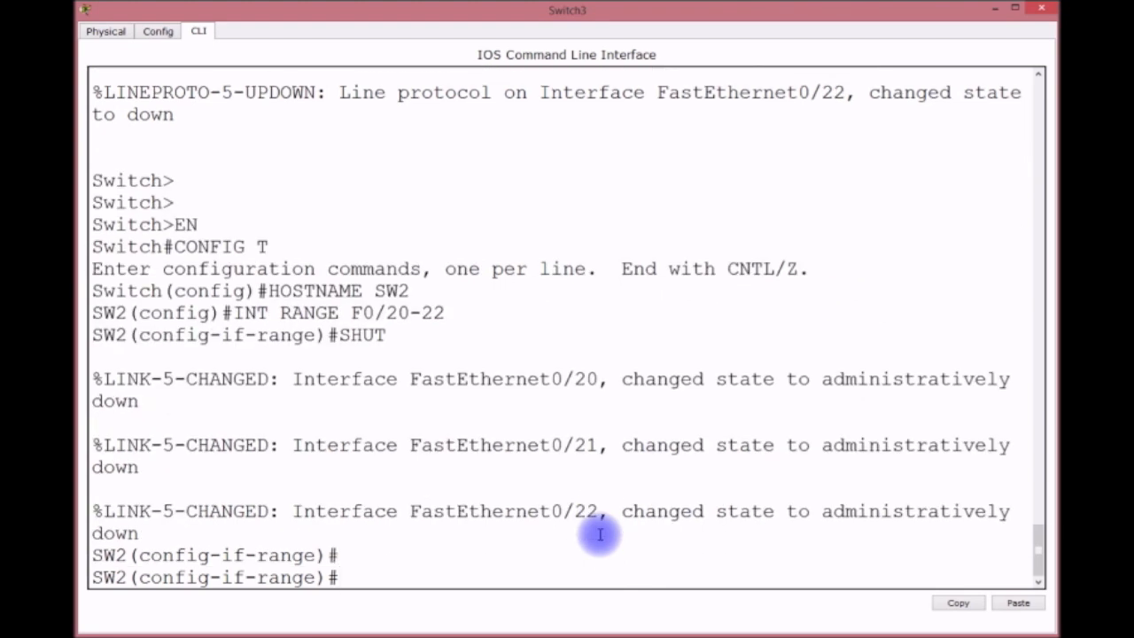
Return to the command line of Switch2 and set its selected F0/20-22 ports to trunk mode.
{"action": "left_click", "coordinate": [994, 9]}
{"action": "left_click", "coordinate": [304, 409]}
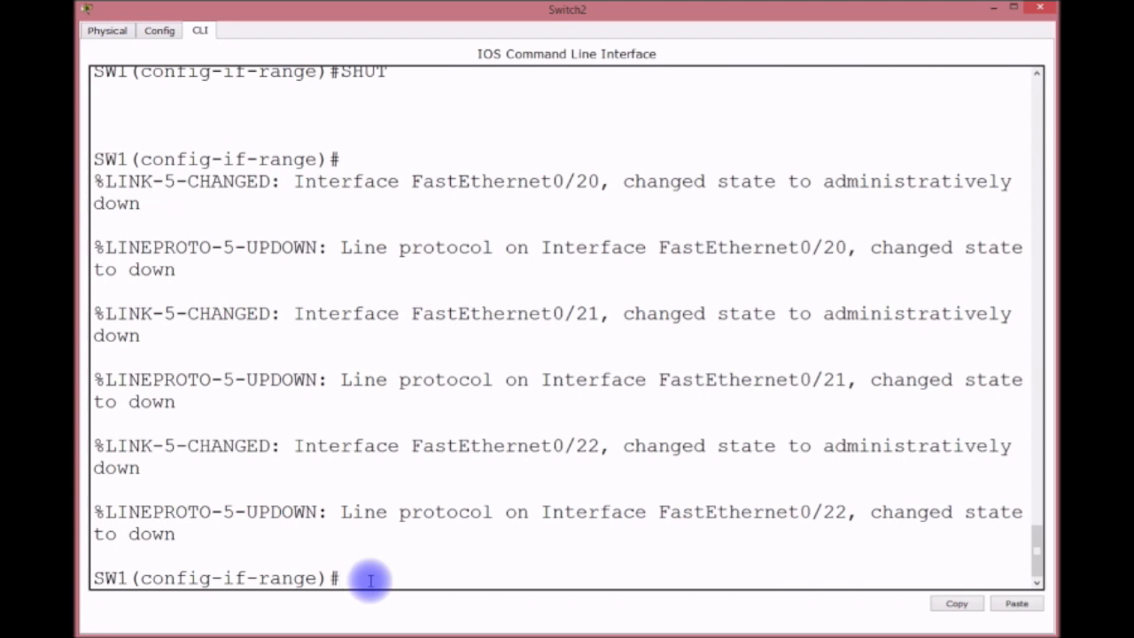
{"action": "type", "text": "SWITCHPORT MODE TRUNK"}
{"action": "key", "text": "Return"}
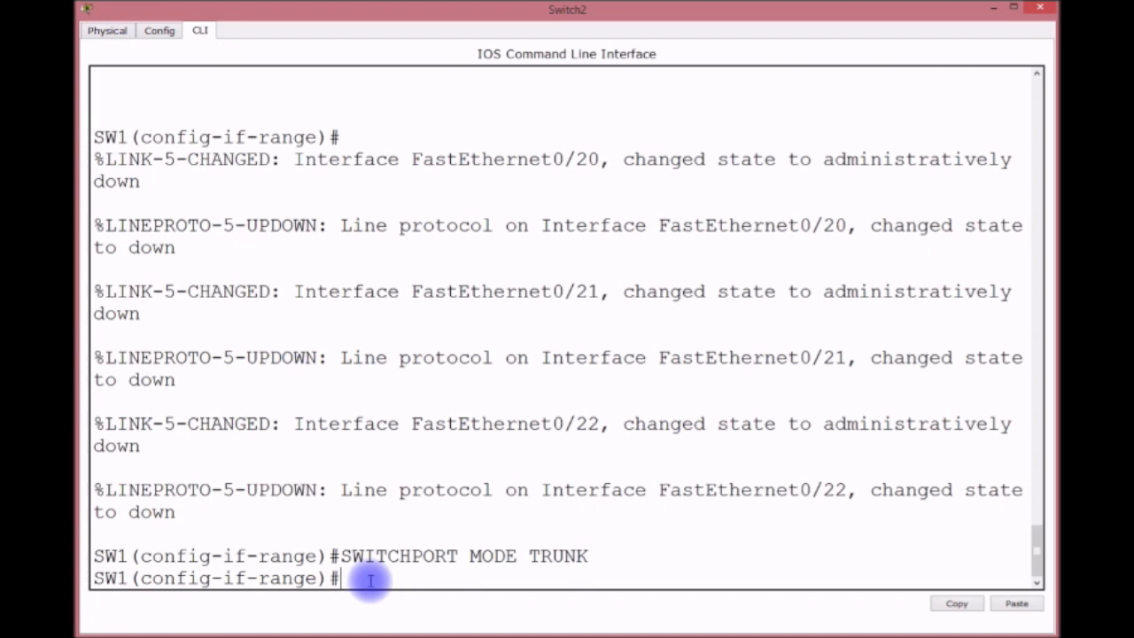
List the commands available for the interface range on SW1 and examine the channel-group entry.
{"action": "type", "text": "?"}
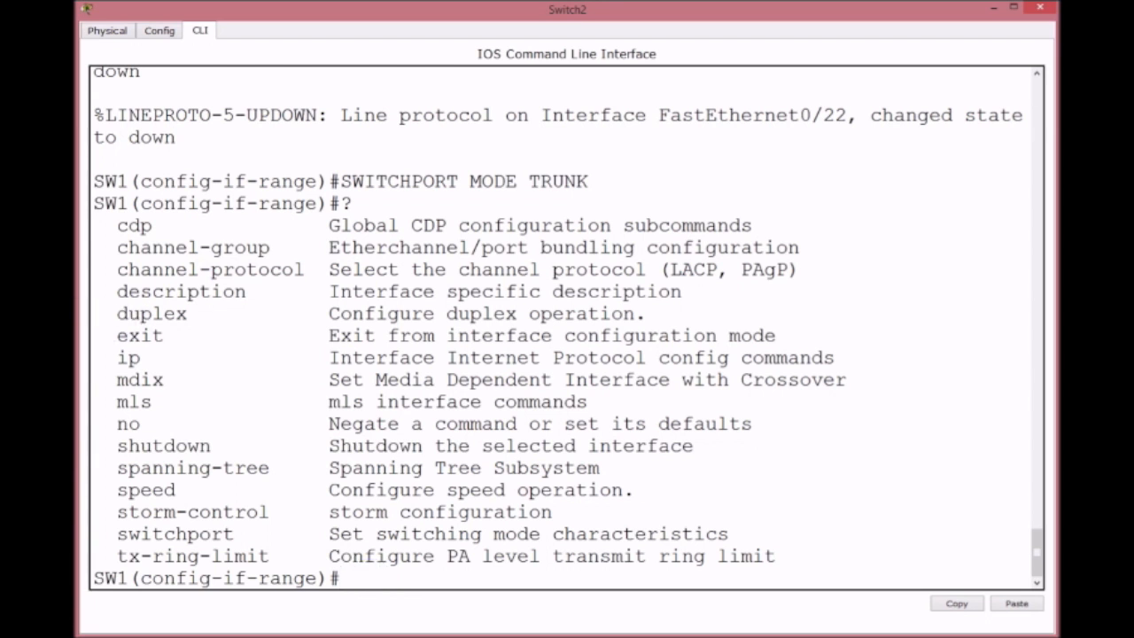
{"action": "left_click_drag", "start_coordinate": [116, 247], "coordinate": [288, 245]}
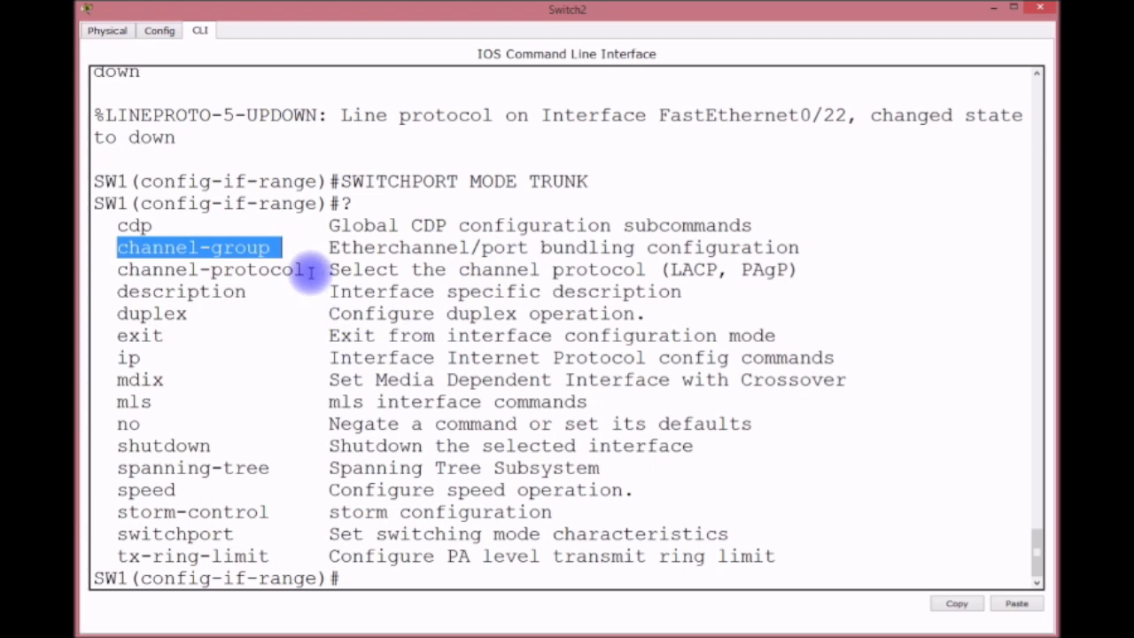
{"action": "left_click", "coordinate": [371, 579]}
Assign SW1's F0/20-22 ports to channel group 1 in desirable mode, consulting the command help for the group number and mode options.
{"action": "type", "text": "CHANNELO"}
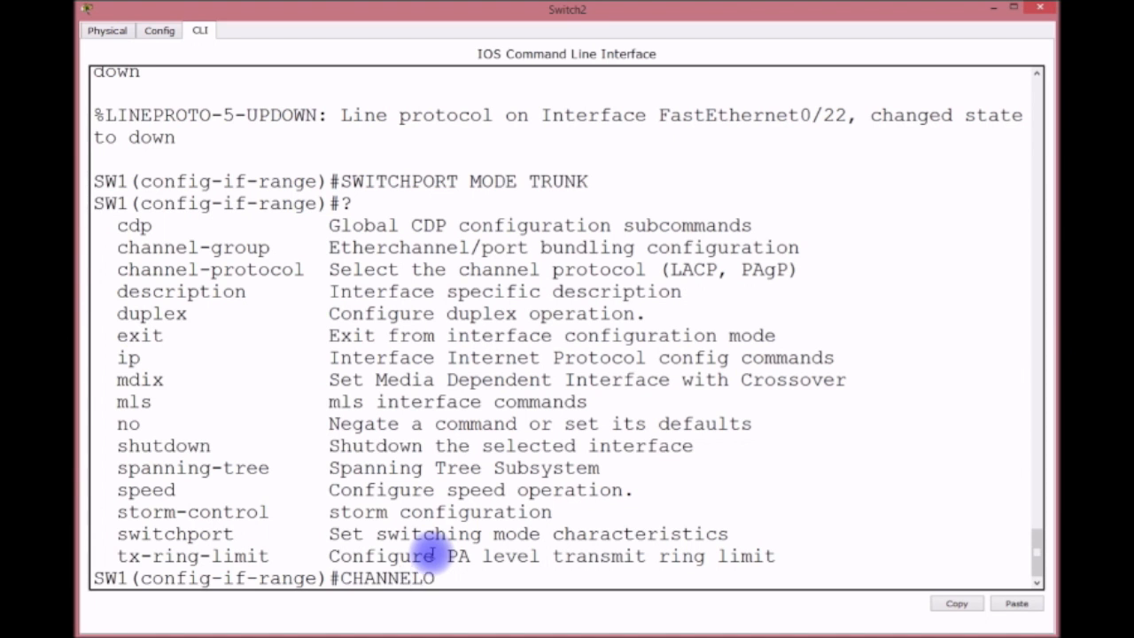
{"action": "key", "text": "BackSpace"}
{"action": "type", "text": "-G"}
{"action": "key", "text": "Tab"}
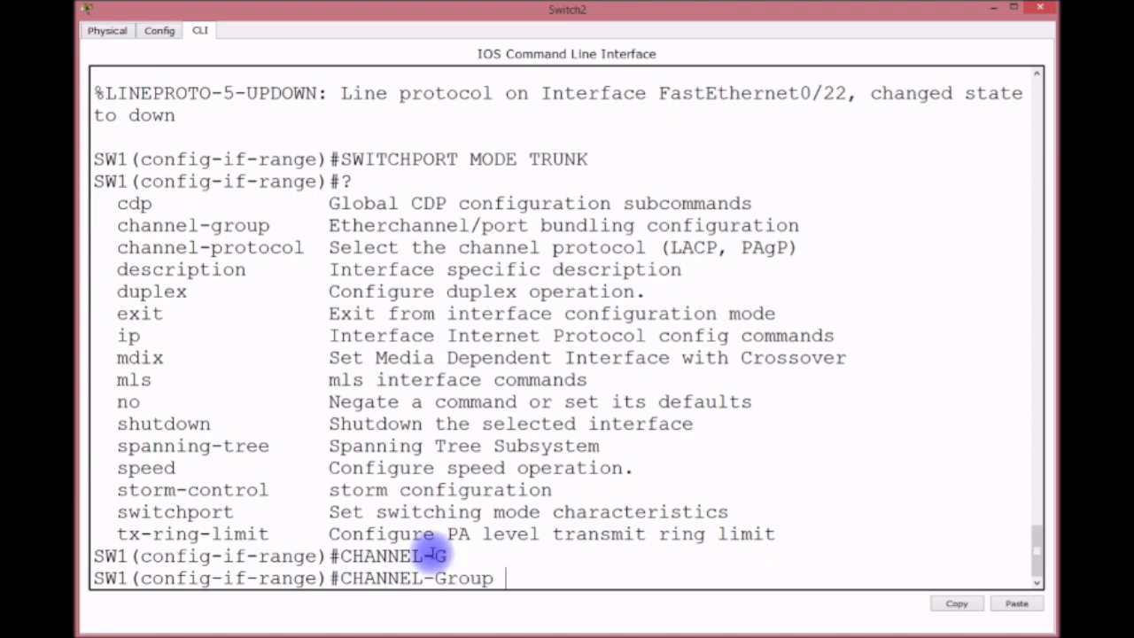
{"action": "type", "text": "?"}
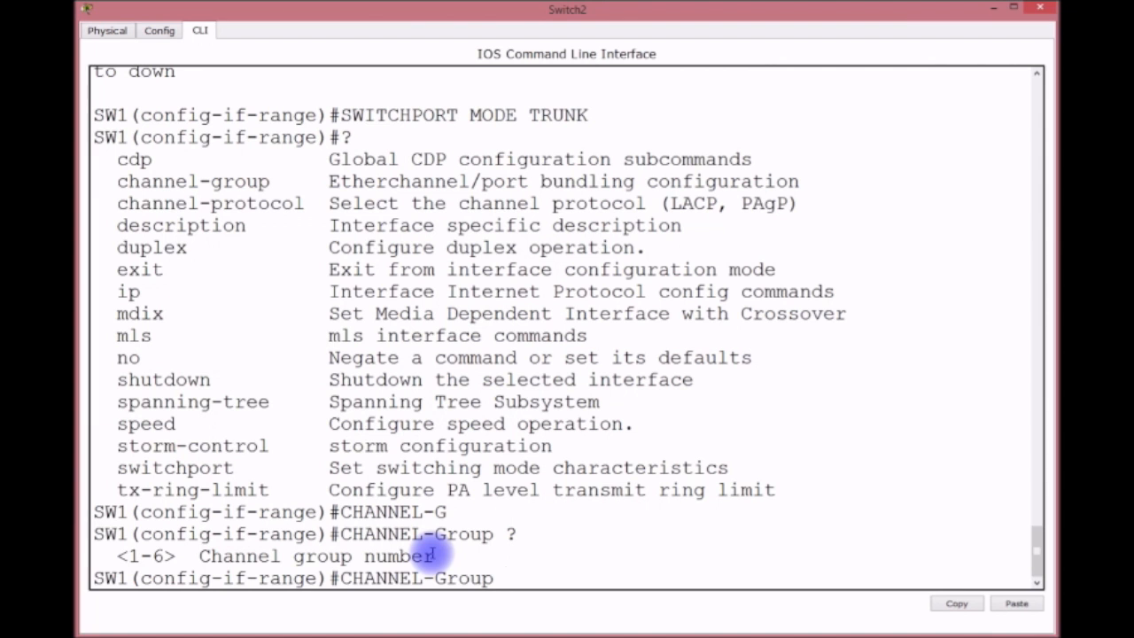
{"action": "type", "text": "1"}
{"action": "type", "text": " ?"}
{"action": "type", "text": "MOD"}
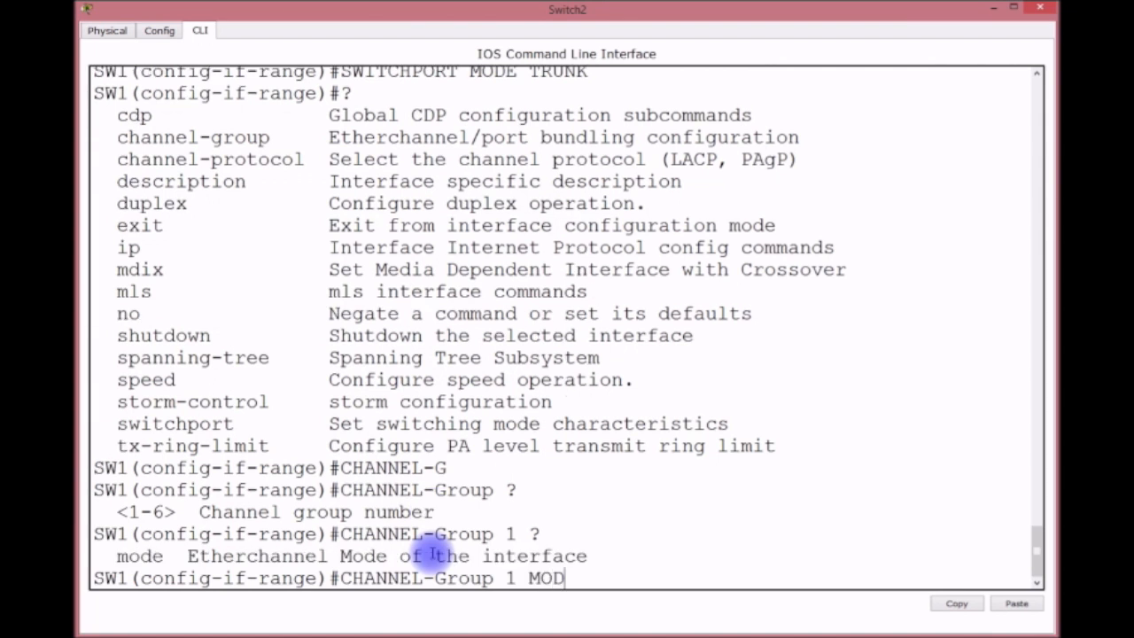
{"action": "type", "text": "E ?"}
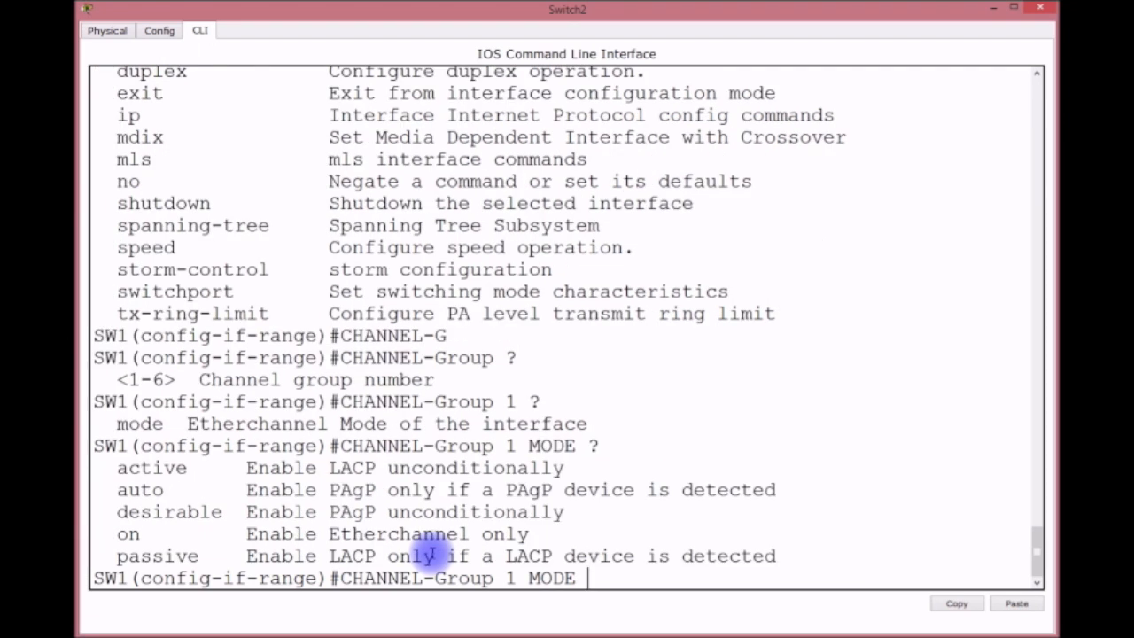
{"action": "left_click_drag", "start_coordinate": [329, 512], "coordinate": [446, 512]}
{"action": "left_click", "coordinate": [593, 580]}
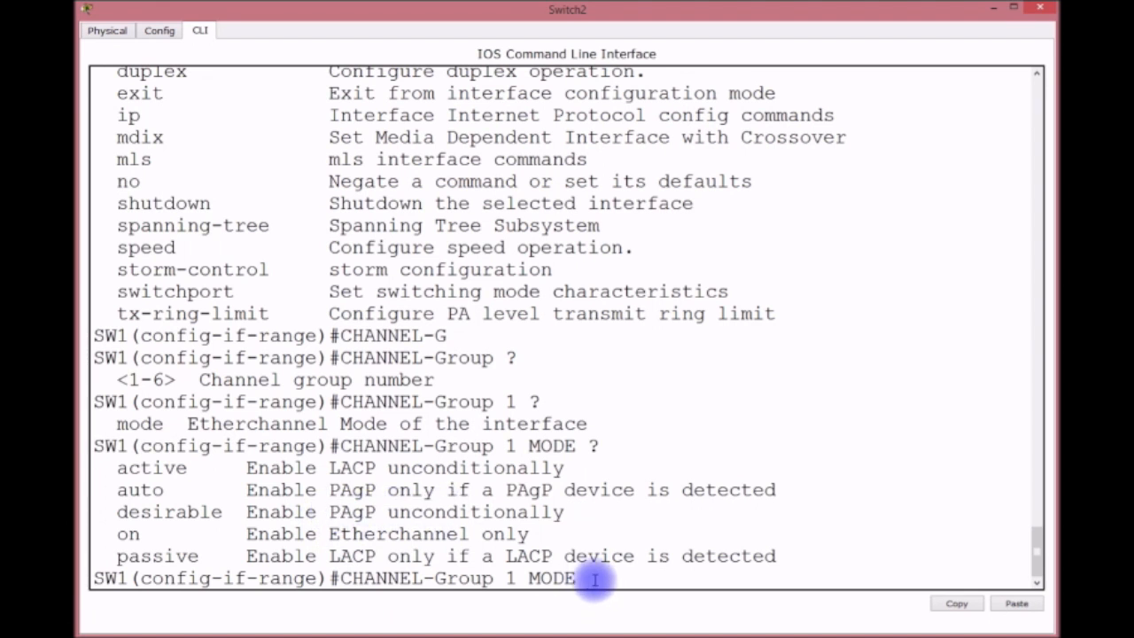
{"action": "type", "text": "DESIR"}
{"action": "key", "text": "Tab"}
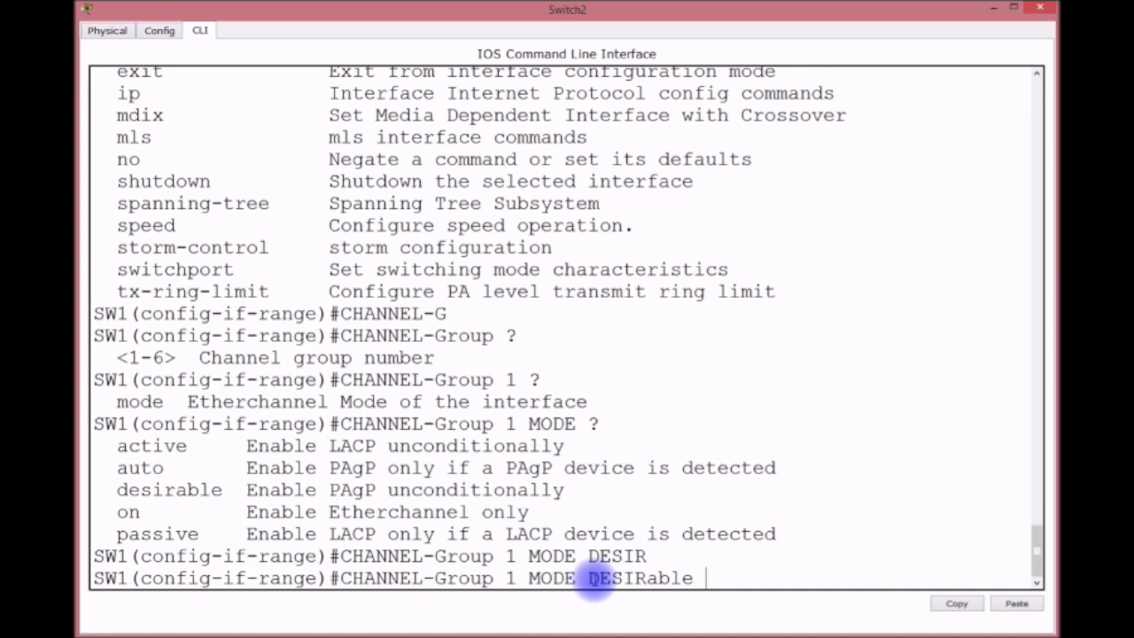
{"action": "key", "text": "Return"}
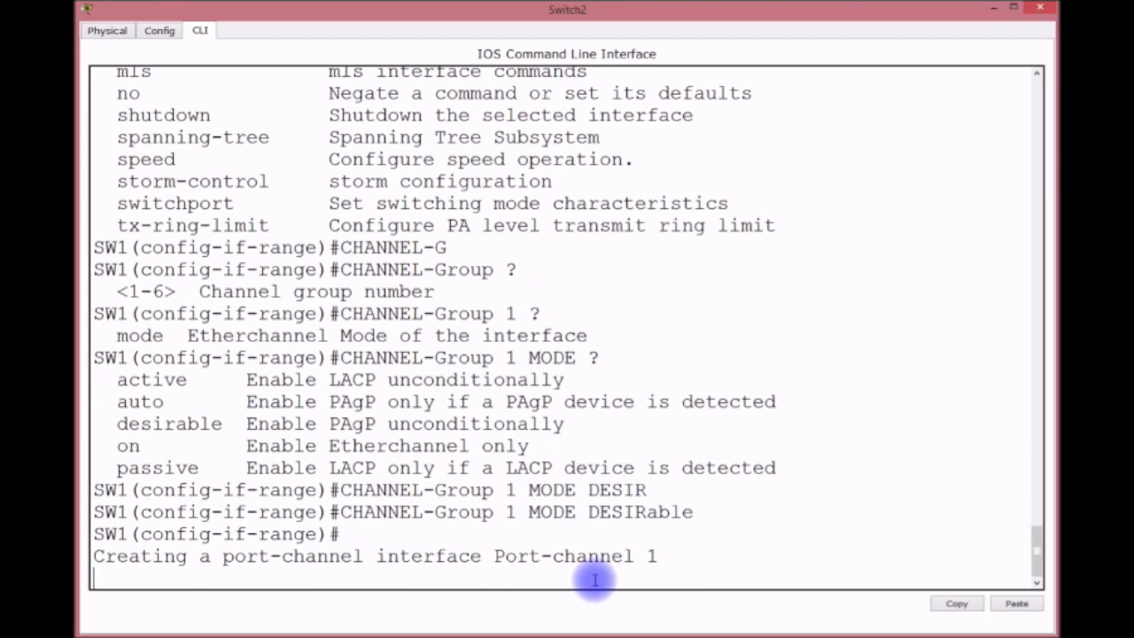
{"action": "key", "text": "Return"}
Leave the interface range and enter configuration of interface Port-channel 1 on SW1, consulting the command help for its syntax.
{"action": "type", "text": "EX"}
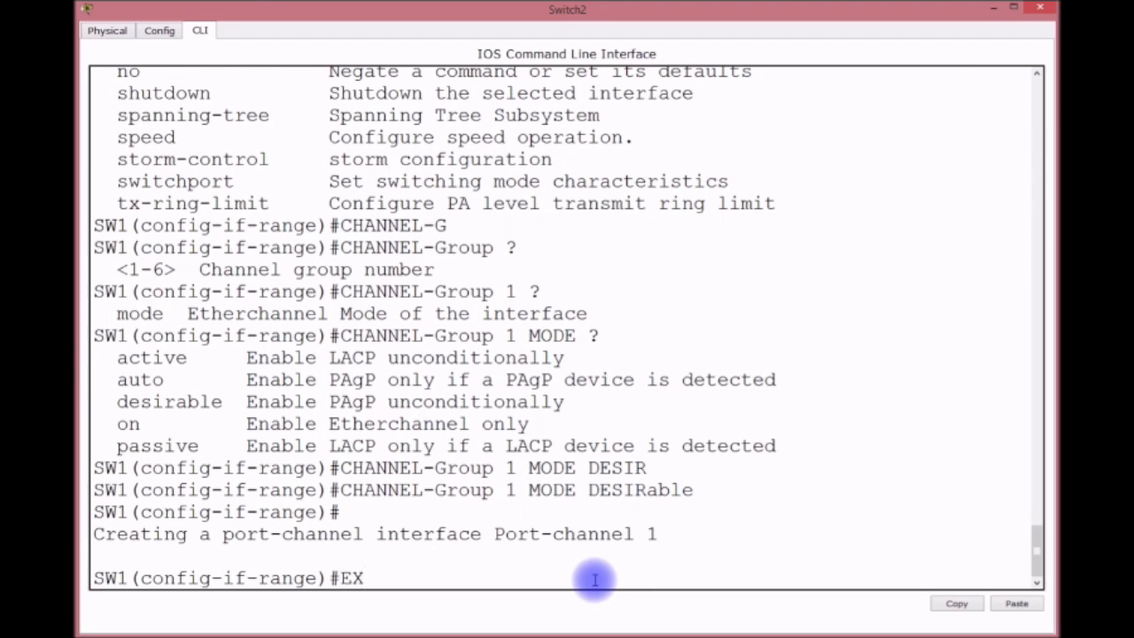
{"action": "type", "text": "IT"}
{"action": "key", "text": "Return"}
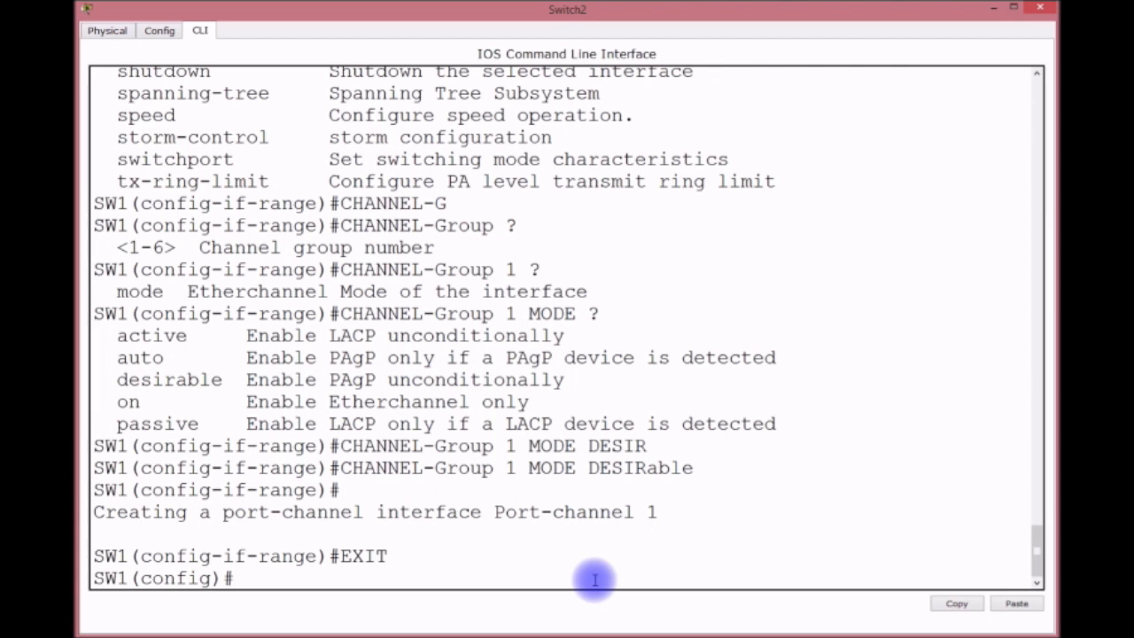
{"action": "type", "text": "INT ? PORT-"}
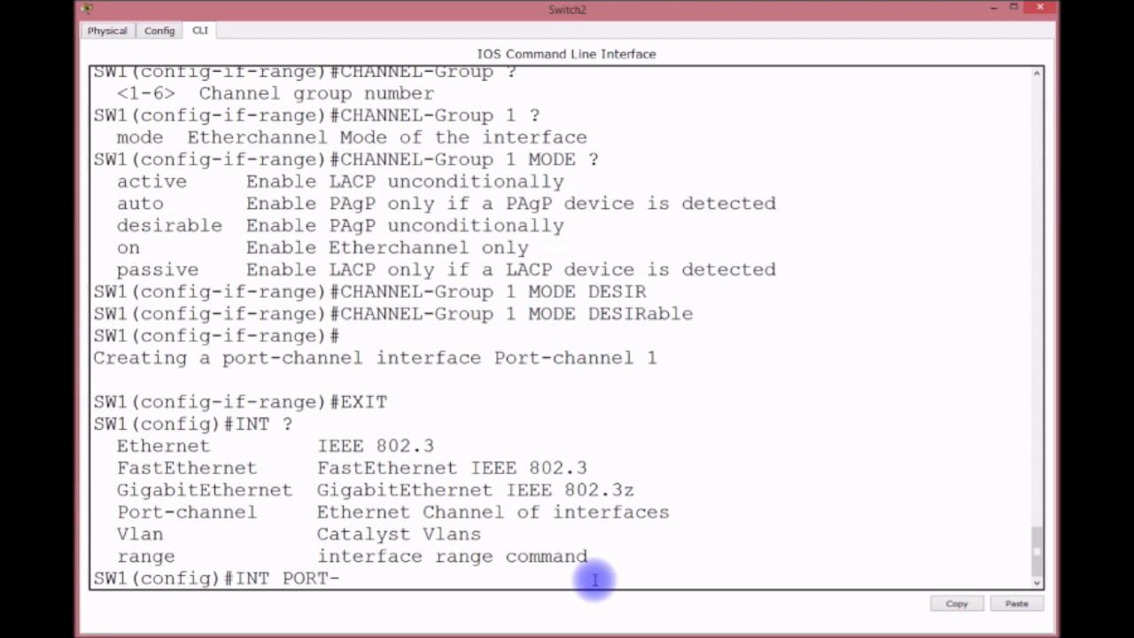
{"action": "key", "text": "Tab"}
{"action": "type", "text": "?1 ?"}
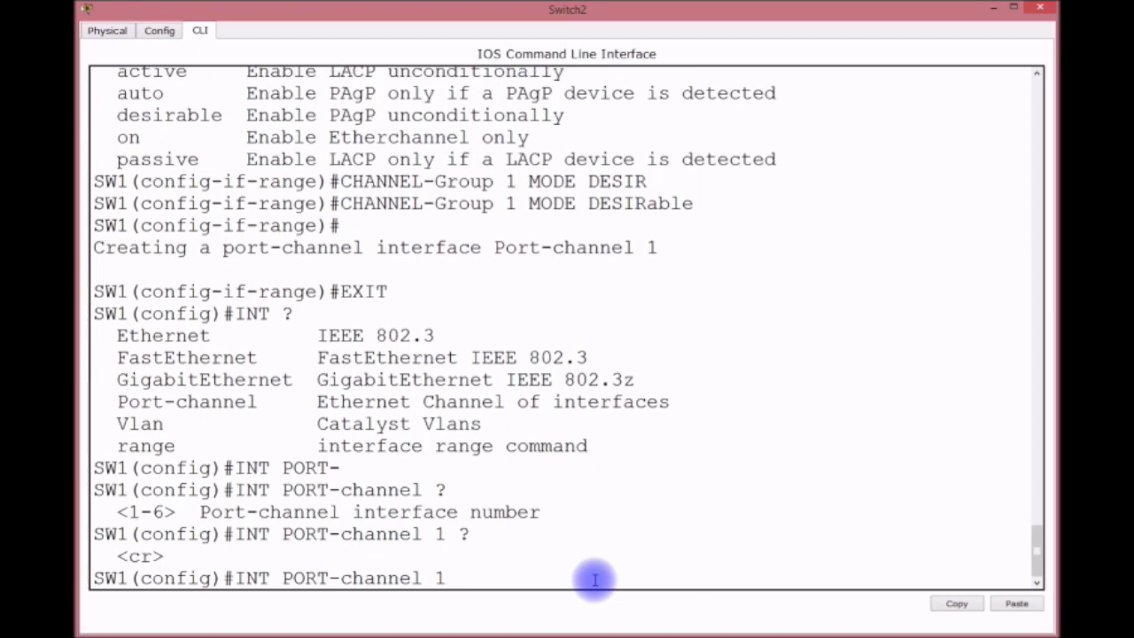
{"action": "key", "text": "Return"}
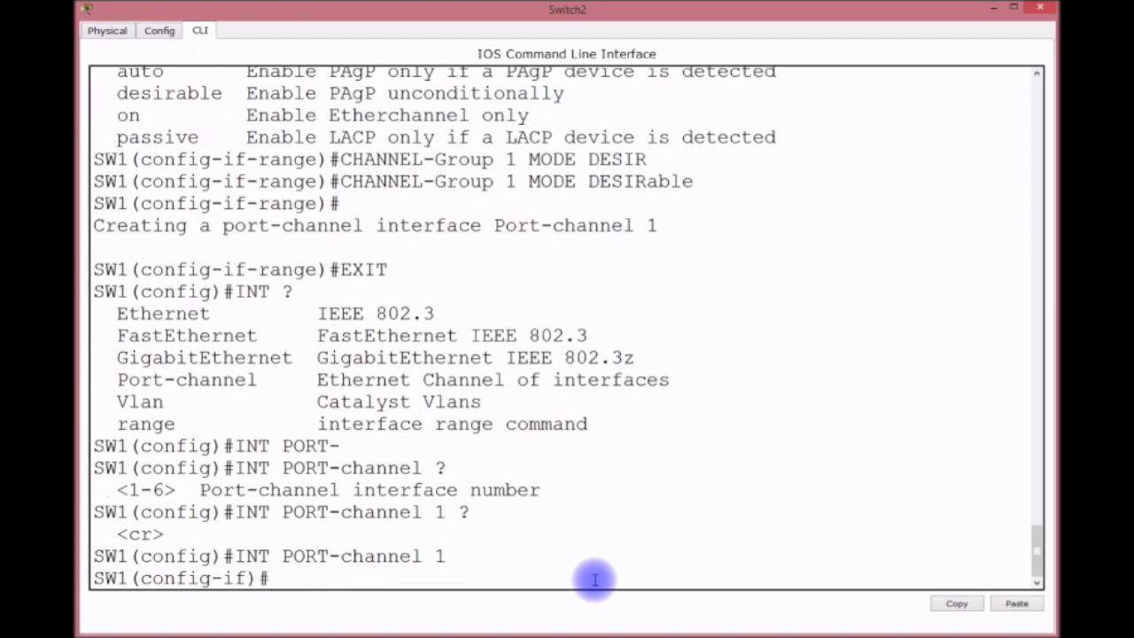
List the commands available for Port-channel 1 on SW1 and set the interface to trunk mode.
{"action": "type", "text": "?"}
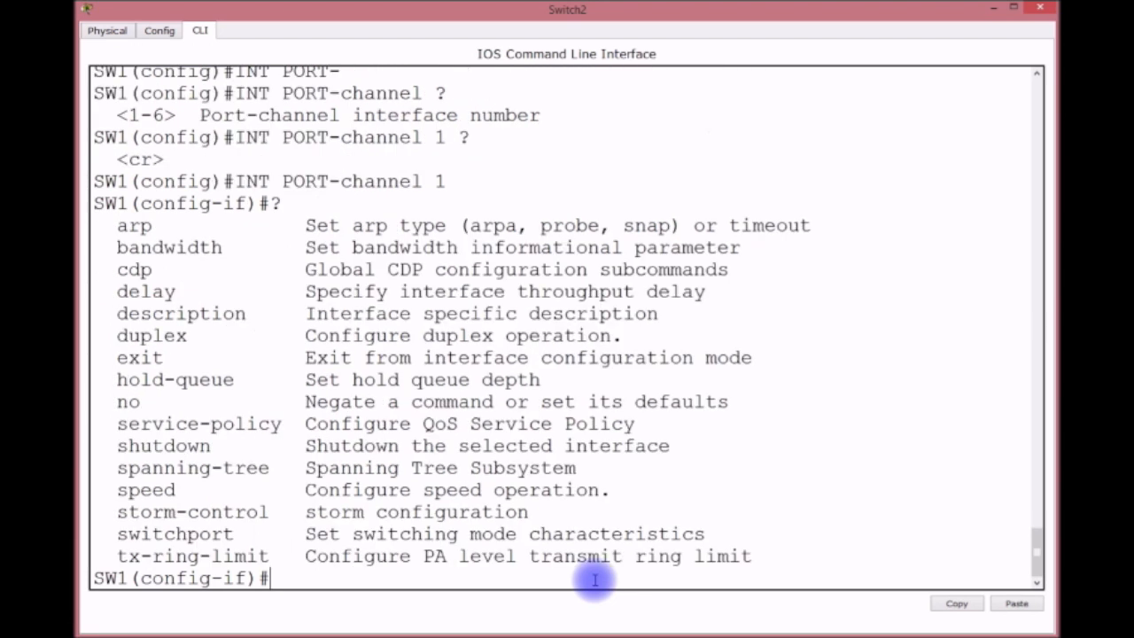
{"action": "type", "text": "SWITCHPORT MODE TRUNK"}
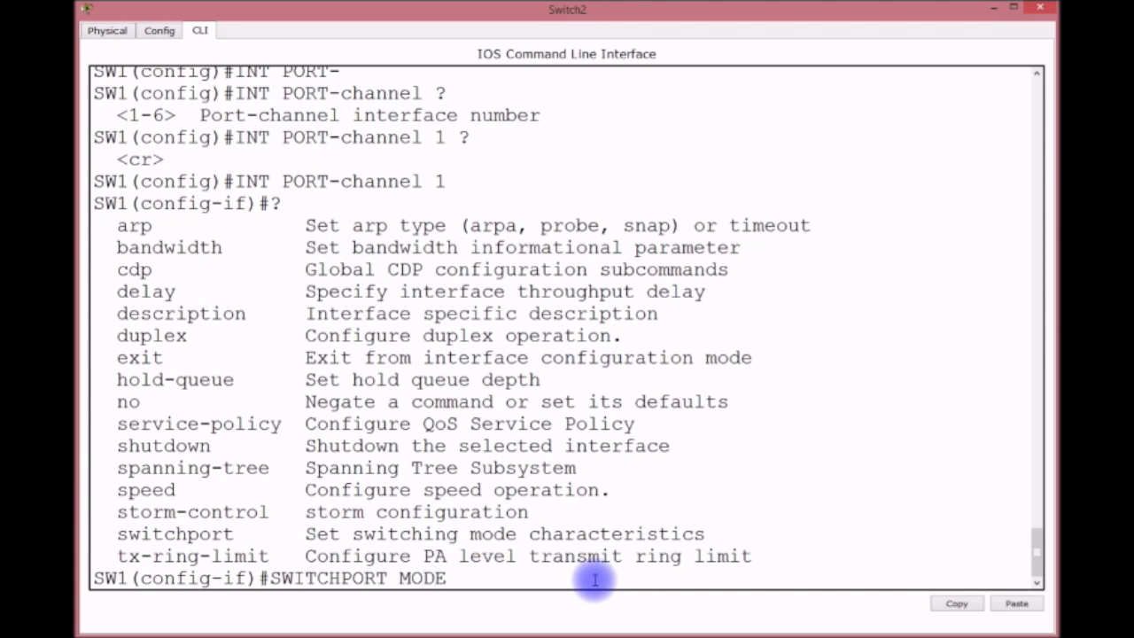
{"action": "key", "text": "Return"}
Save SW1's configuration with DO WR and return to privileged mode.
{"action": "type", "text": "DO WR"}
{"action": "key", "text": "Return"}
{"action": "key", "text": "ctrl+z"}
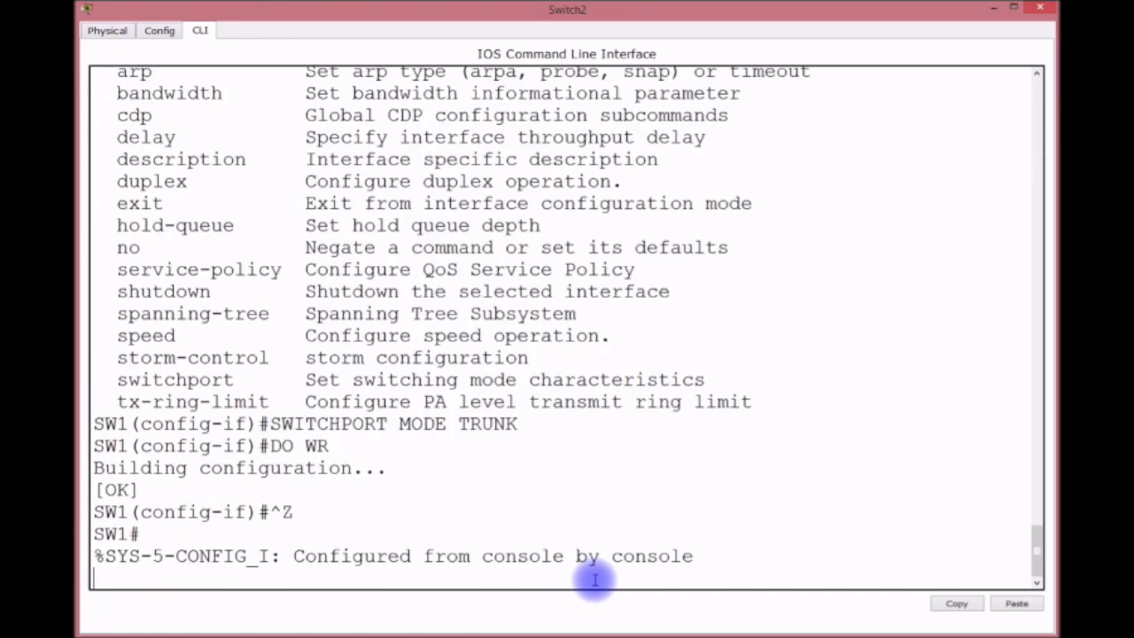
{"action": "key", "text": "Return"}
Show SW1's startup configuration and examine the entries for FastEthernet0/20 to 0/22 and Port-channel 1.
{"action": "type", "text": "SH "}
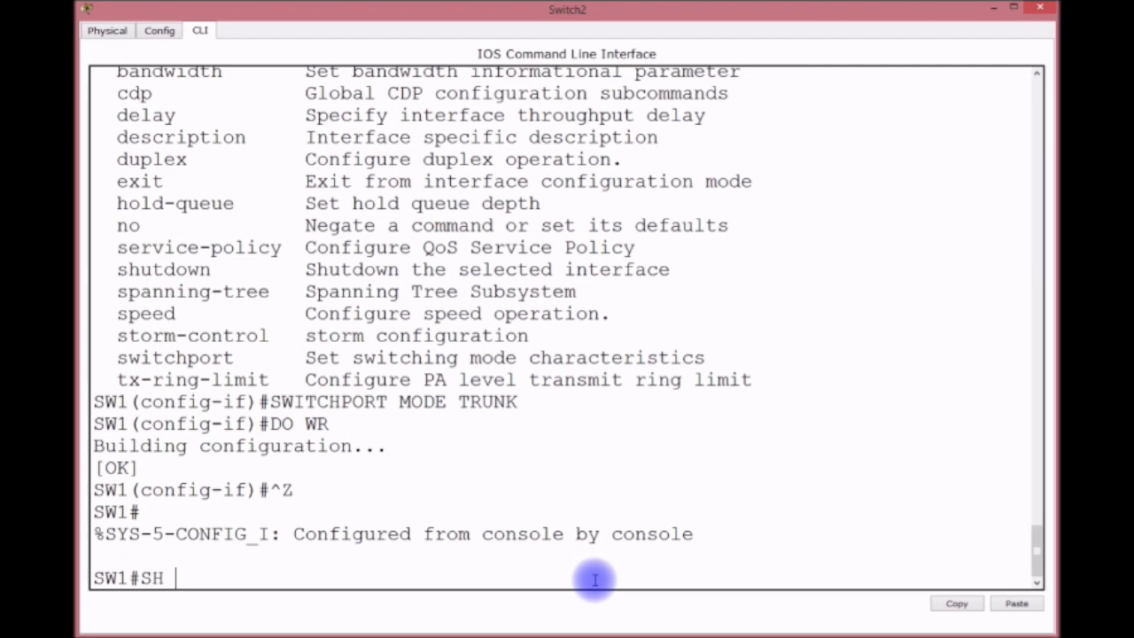
{"action": "type", "text": "START"}
{"action": "key", "text": "Return"}
{"action": "key", "text": "Return"}
{"action": "key", "text": "Return"}
{"action": "key", "text": "Return"}
{"action": "key", "text": "Return"}
{"action": "key", "text": "Return"}
{"action": "key", "text": "Return"}
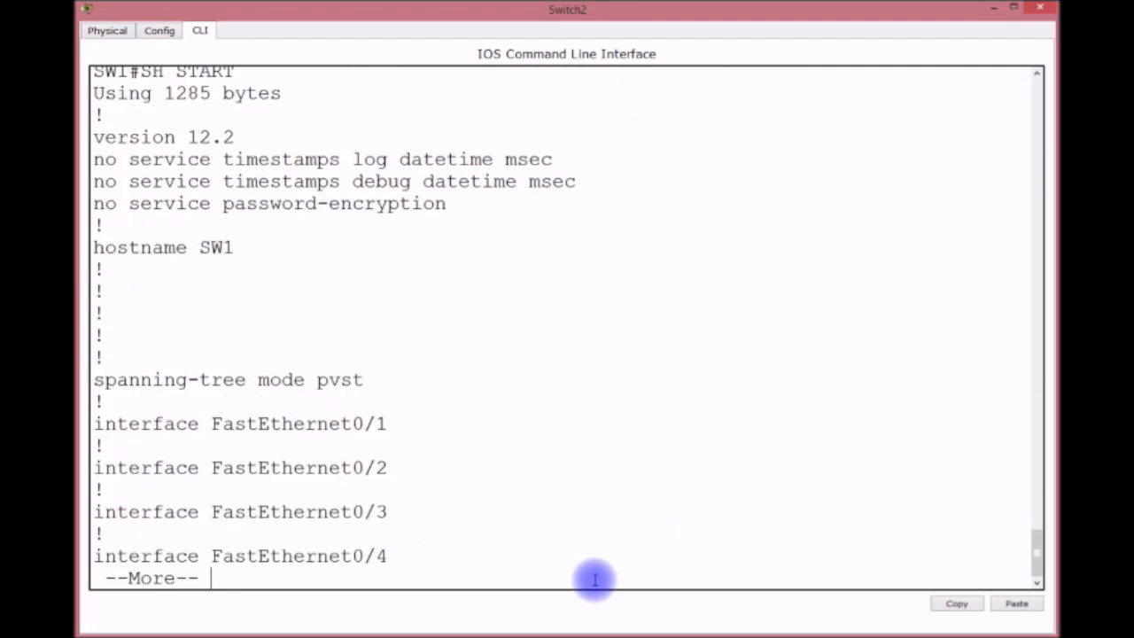
{"action": "key", "text": "Return"}
{"action": "key", "text": "Return"}
{"action": "key", "text": "Return"}
{"action": "key", "text": "Return"}
{"action": "key", "text": "Return"}
{"action": "key", "text": "Return"}
{"action": "key", "text": "Return"}
{"action": "key", "text": "Return"}
{"action": "key", "text": "Return"}
{"action": "key", "text": "Return"}
{"action": "key", "text": "Return"}
{"action": "key", "text": "Return"}
{"action": "key", "text": "Return"}
{"action": "key", "text": "Return"}
{"action": "key", "text": "Return"}
{"action": "key", "text": "Return"}
{"action": "key", "text": "Return"}
{"action": "key", "text": "Return"}
{"action": "key", "text": "Return"}
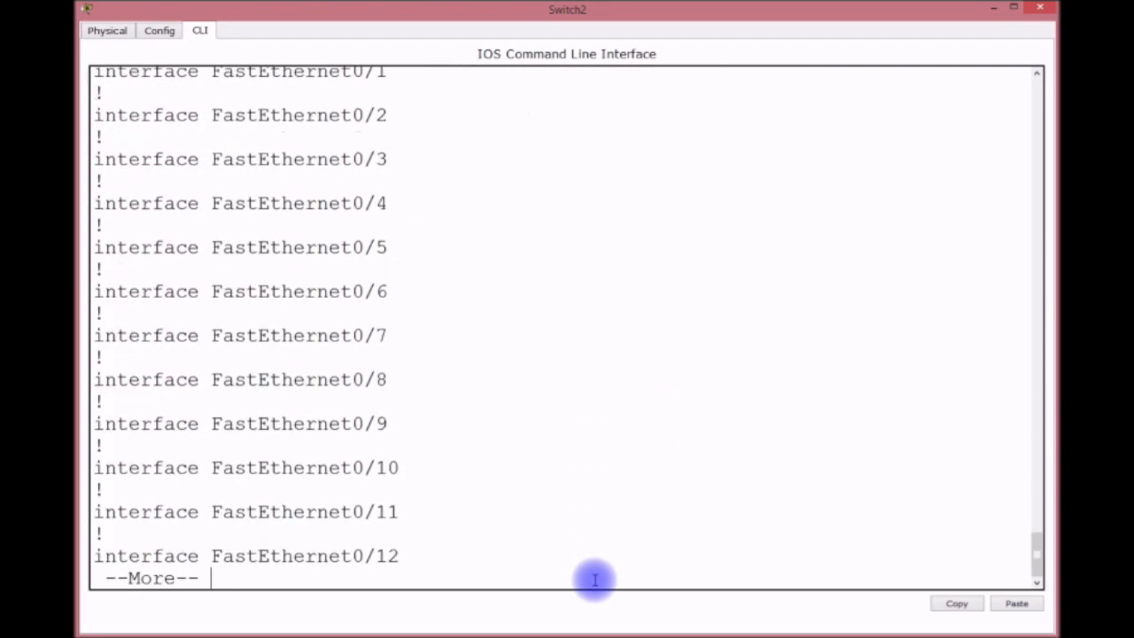
{"action": "key", "text": "Return"}
{"action": "key", "text": "Return"}
{"action": "key", "text": "Return"}
{"action": "key", "text": "Return"}
{"action": "key", "text": "Return"}
{"action": "key", "text": "Return"}
{"action": "key", "text": "Return"}
{"action": "key", "text": "Return"}
{"action": "key", "text": "Return"}
{"action": "key", "text": "Return"}
{"action": "key", "text": "Return"}
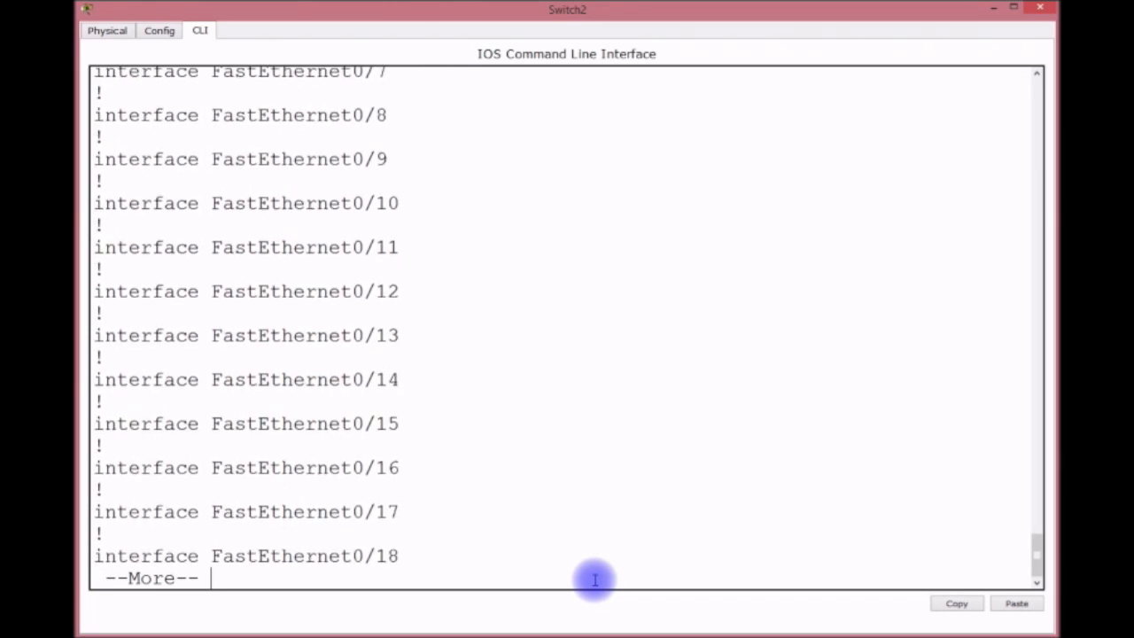
{"action": "key", "text": "Return"}
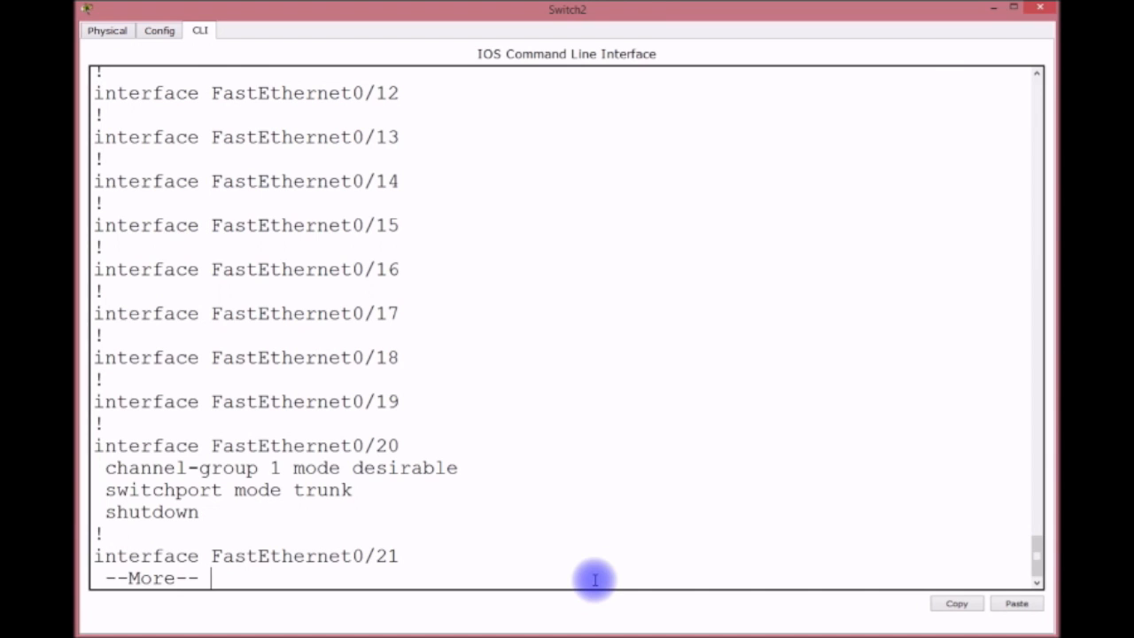
{"action": "key", "text": "Return"}
{"action": "key", "text": "Return"}
{"action": "key", "text": "Return"}
{"action": "key", "text": "Return"}
{"action": "key", "text": "Return"}
{"action": "key", "text": "Return"}
{"action": "key", "text": "Return"}
{"action": "key", "text": "Return"}
{"action": "key", "text": "Return"}
{"action": "key", "text": "Return"}
{"action": "key", "text": "Return"}
{"action": "key", "text": "Return"}
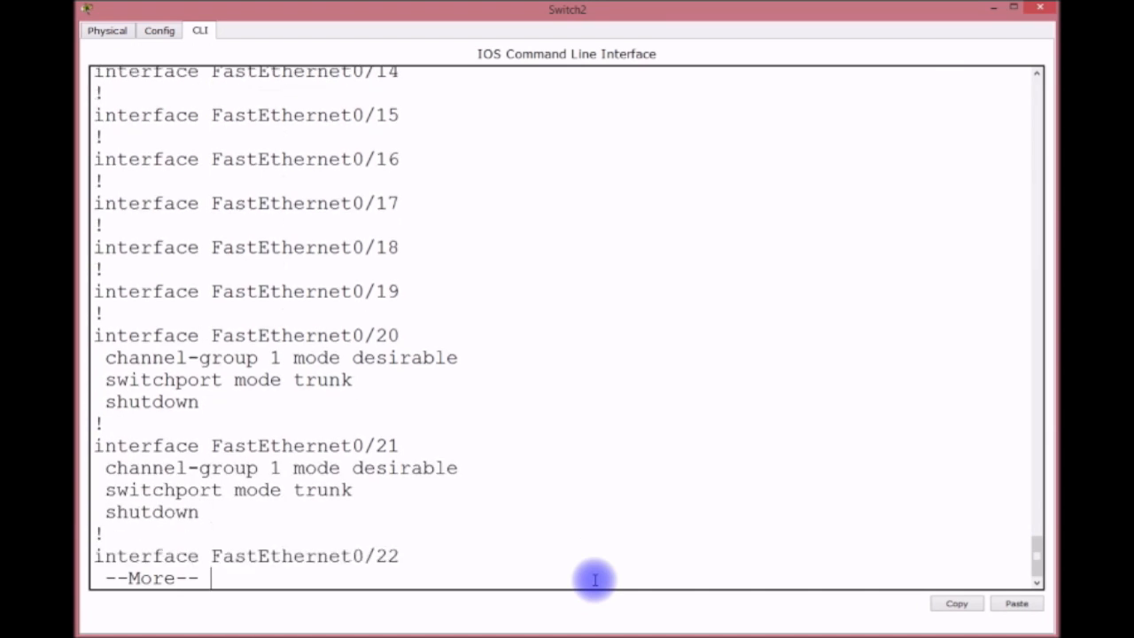
{"action": "key", "text": "Return"}
{"action": "key", "text": "Return"}
{"action": "key", "text": "Return"}
{"action": "key", "text": "Return"}
{"action": "key", "text": "Return"}
{"action": "key", "text": "Return"}
{"action": "key", "text": "Return"}
{"action": "key", "text": "Return"}
{"action": "key", "text": "Return"}
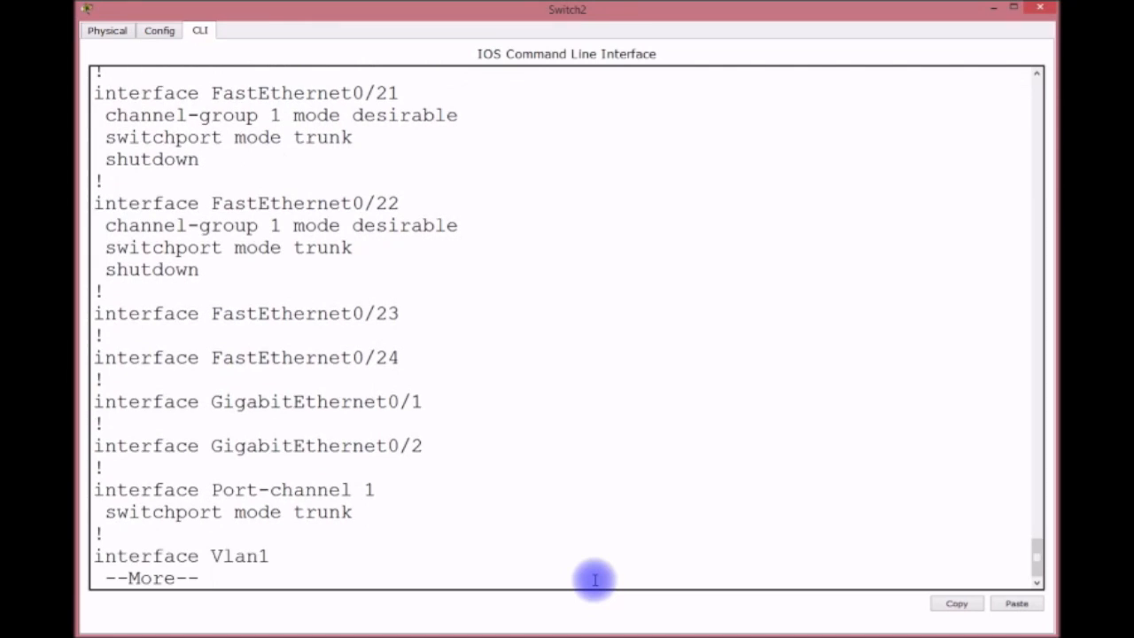
{"action": "key", "text": "Return"}
{"action": "key", "text": "Return"}
{"action": "key", "text": "Return"}
{"action": "key", "text": "Return"}
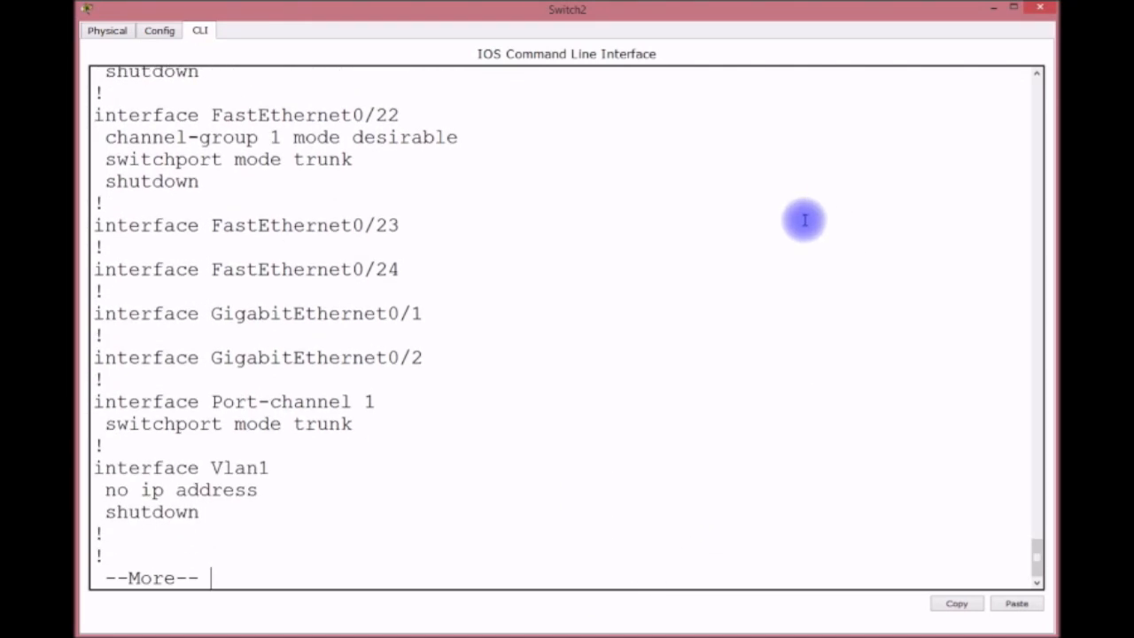
Switch to Switch3's command line and set its F0/20-22 interface range to trunk mode.
{"action": "left_click", "coordinate": [994, 8]}
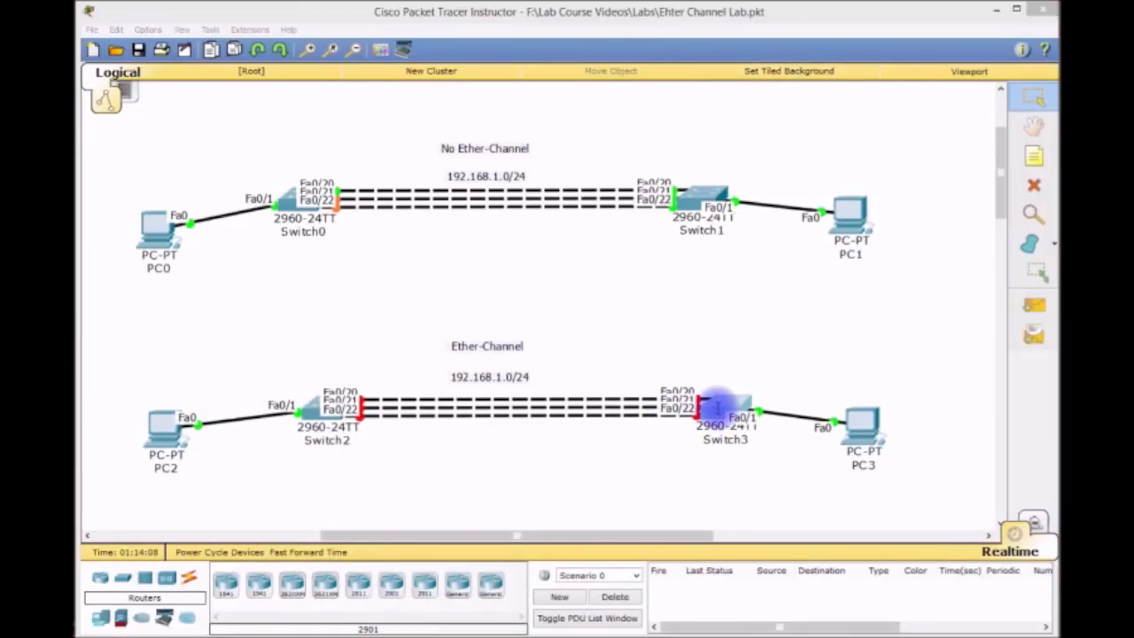
{"action": "left_click", "coordinate": [719, 405]}
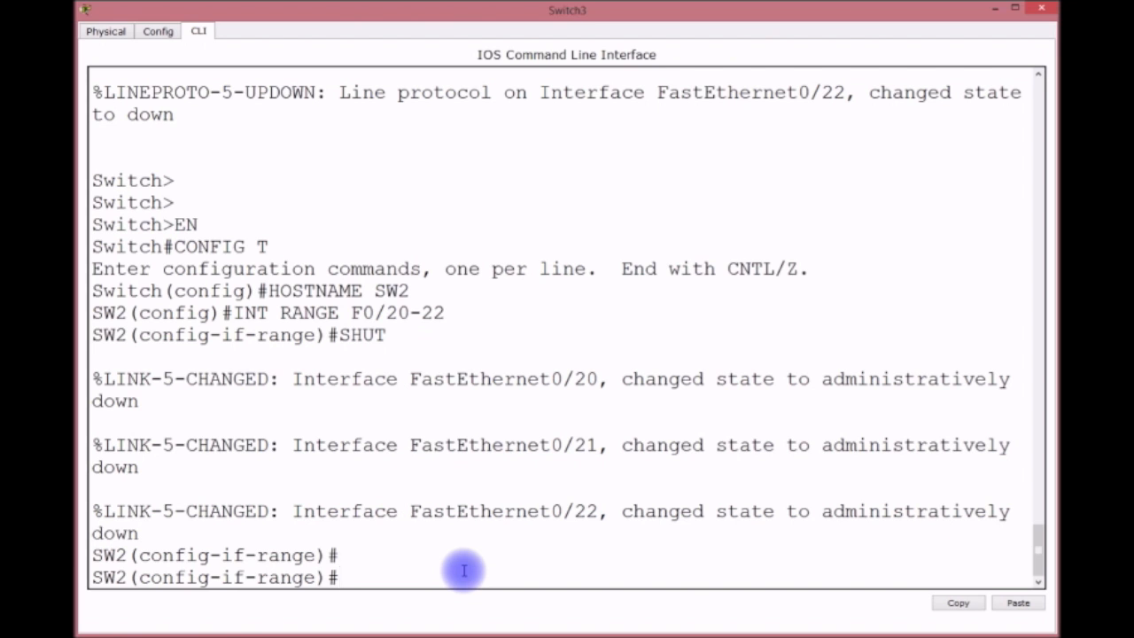
{"action": "type", "text": "SWITCHPORT T"}
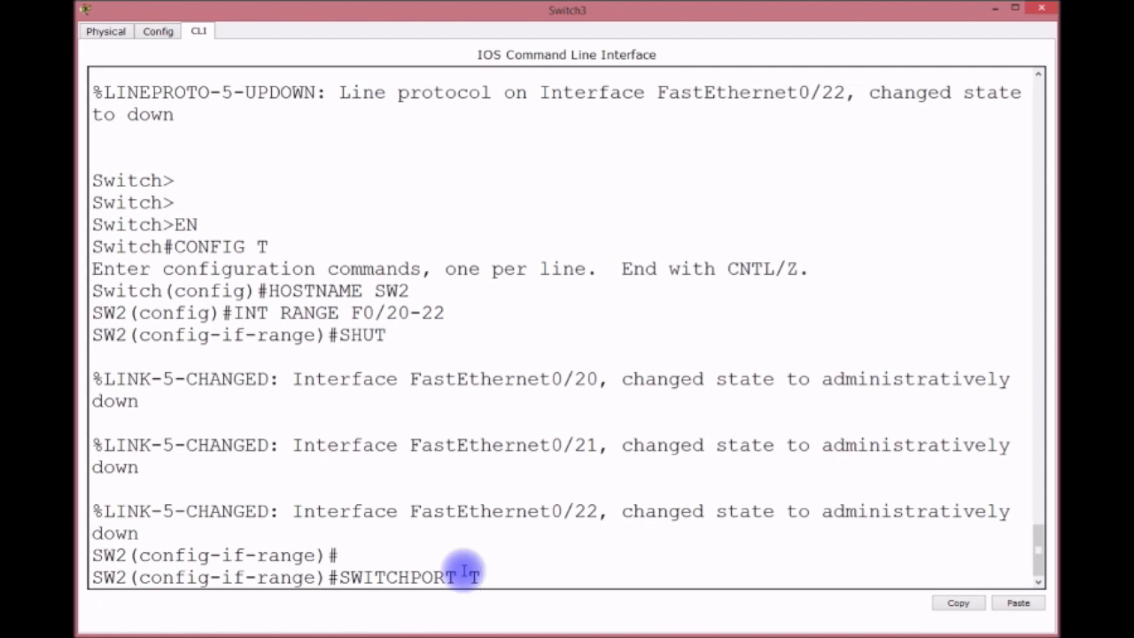
{"action": "key", "text": "BackSpace"}
{"action": "type", "text": "MODE TRUNK"}
{"action": "key", "text": "Return"}
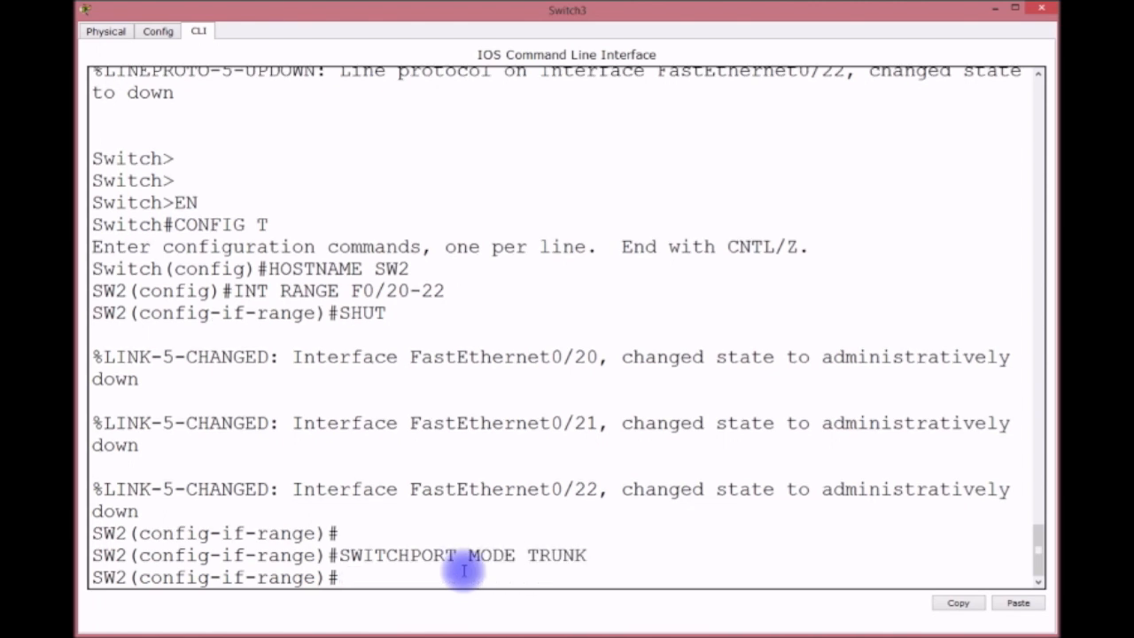
Consult the command help and assign SW2's F0/20-22 range to channel group 1 in auto mode.
{"action": "type", "text": "?CHAN"}
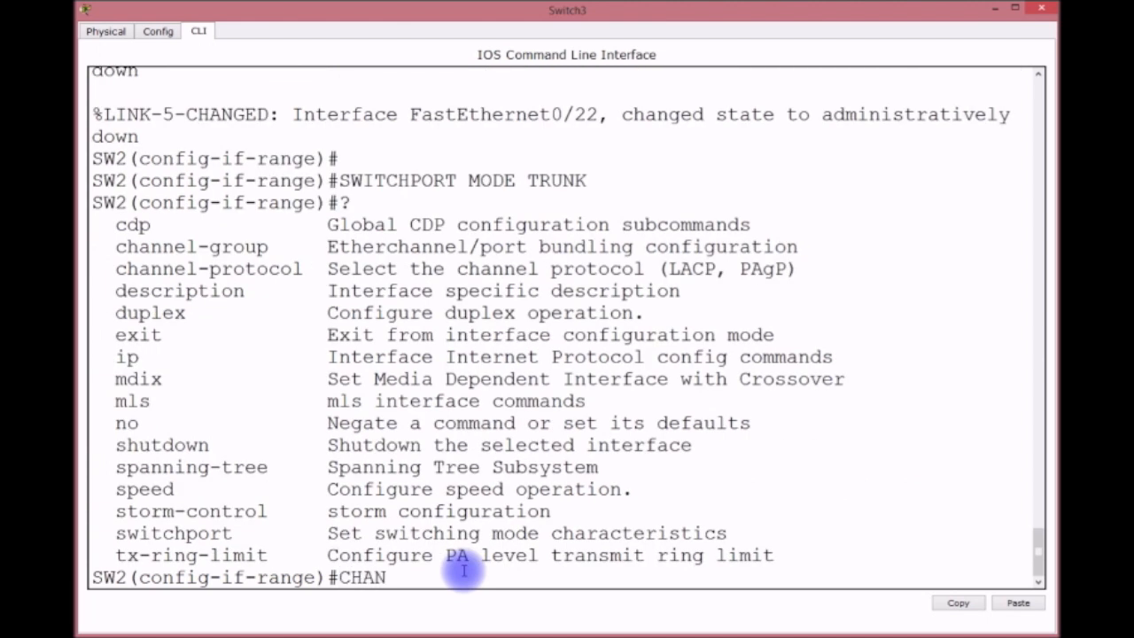
{"action": "type", "text": "NEL-G"}
{"action": "key", "text": "Tab"}
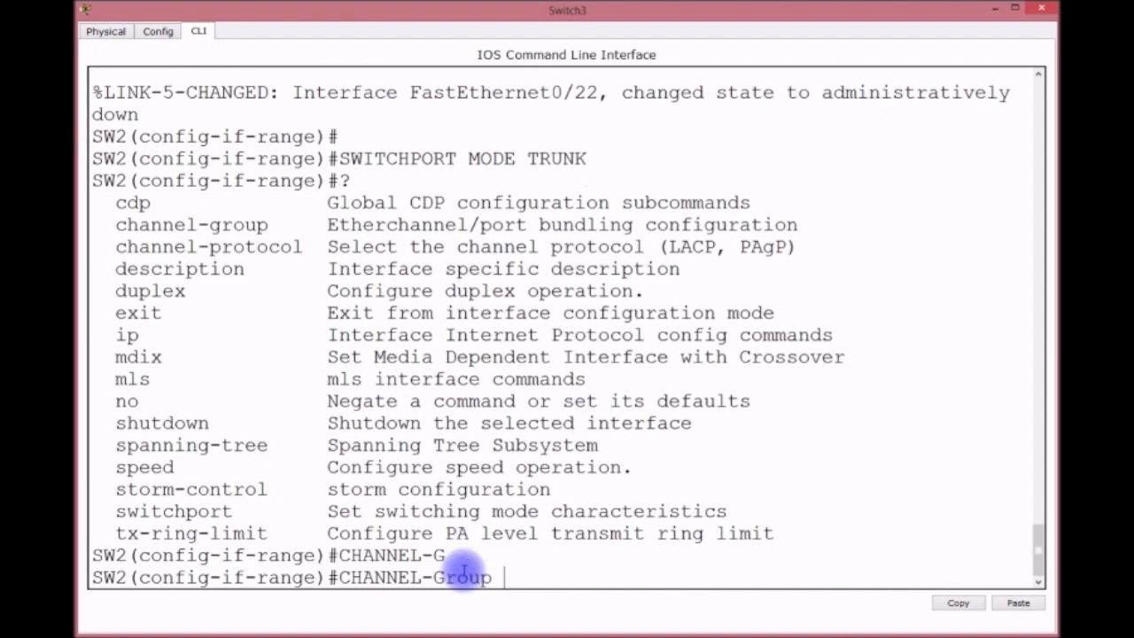
{"action": "type", "text": "1"}
{"action": "type", "text": " ?"}
{"action": "type", "text": "MODE "}
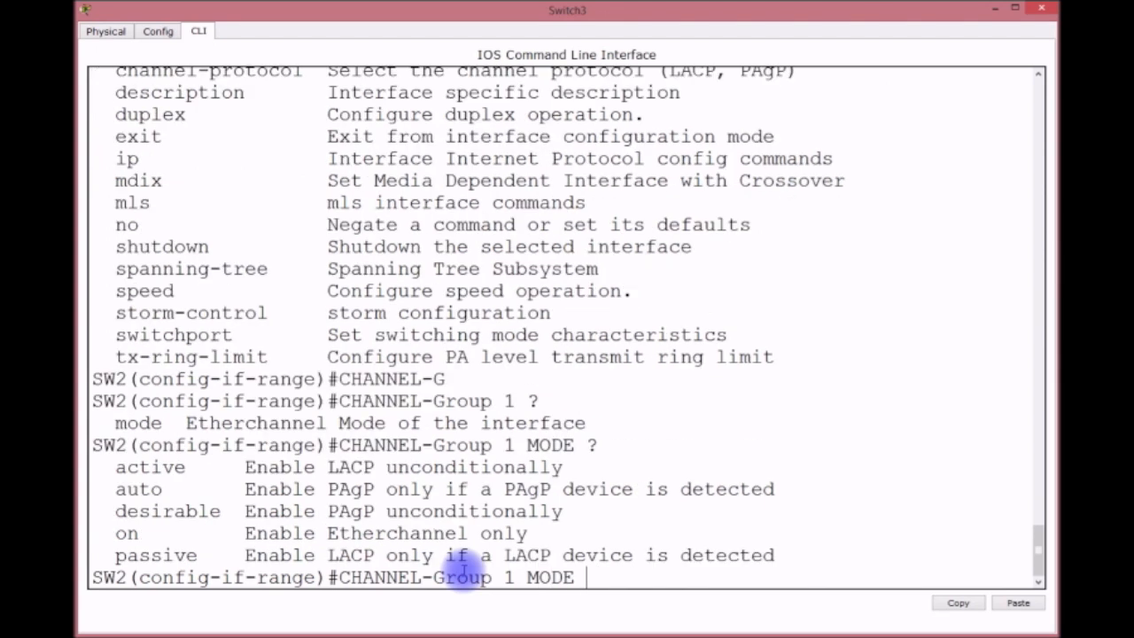
{"action": "type", "text": "?AUTO"}
{"action": "key", "text": "Return"}
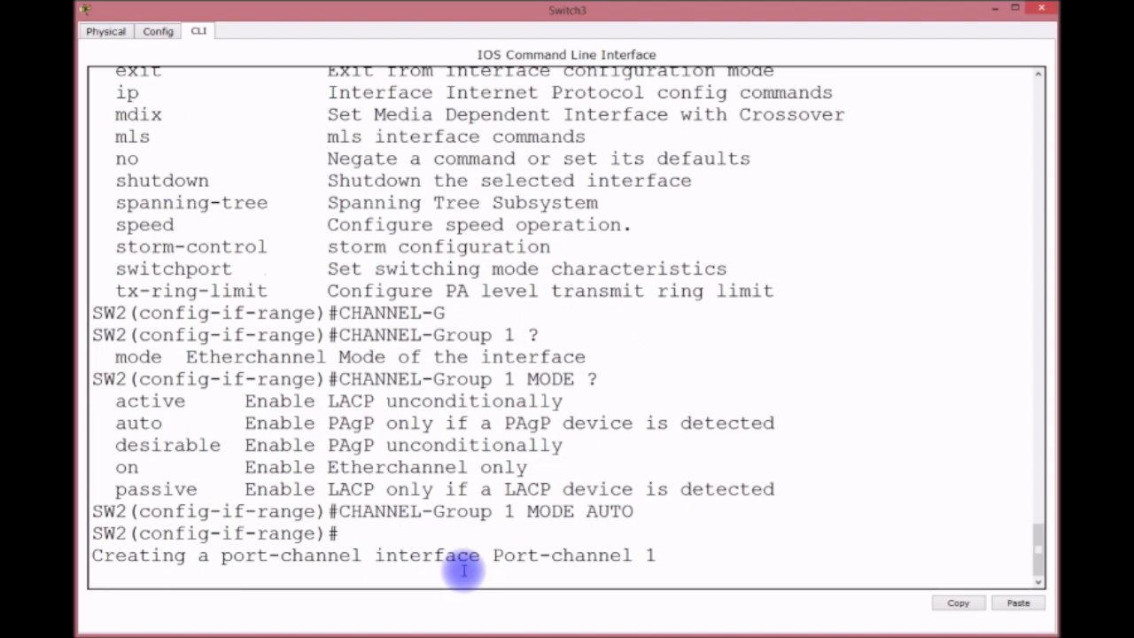
{"action": "key", "text": "Return"}
Leave the interface range and set interface Port-channel 1 on SW2 to trunk mode.
{"action": "type", "text": "IT"}
{"action": "key", "text": "Return"}
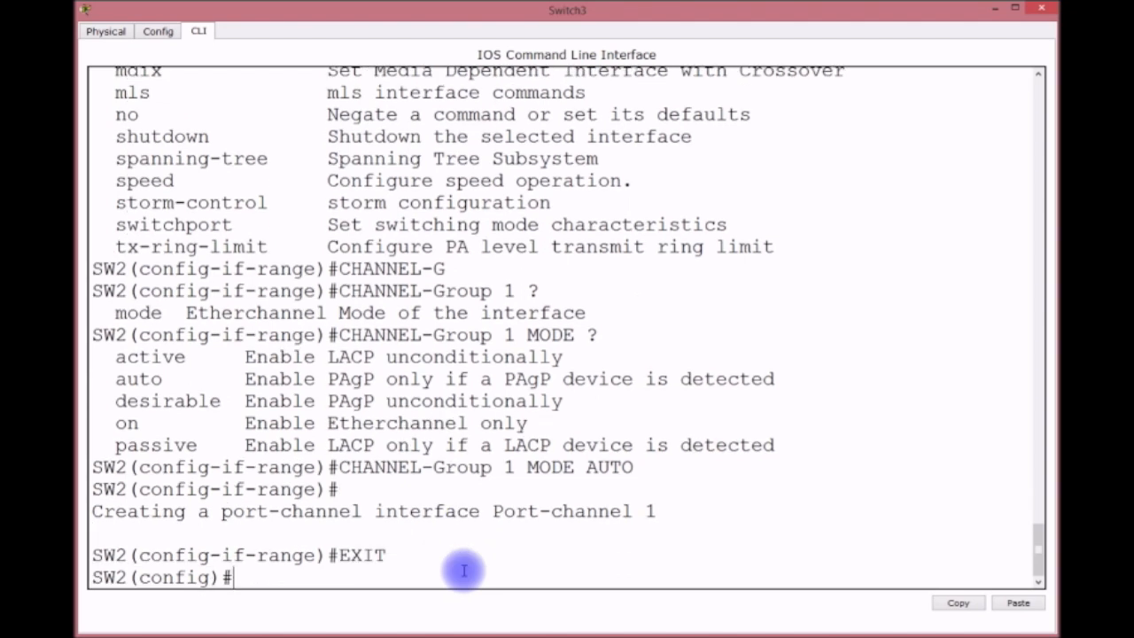
{"action": "type", "text": "INT PORT"}
{"action": "key", "text": "Tab"}
{"action": "type", "text": "1"}
{"action": "key", "text": "Return"}
{"action": "type", "text": "SWIT"}
{"action": "key", "text": "Tab"}
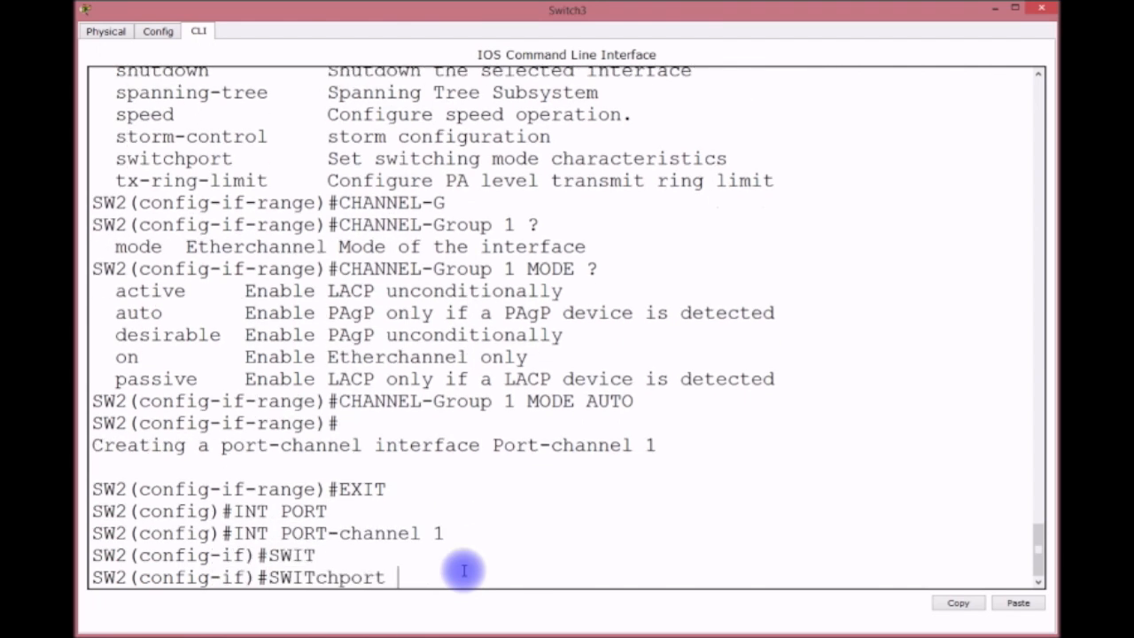
{"action": "type", "text": "MODE TRUNK"}
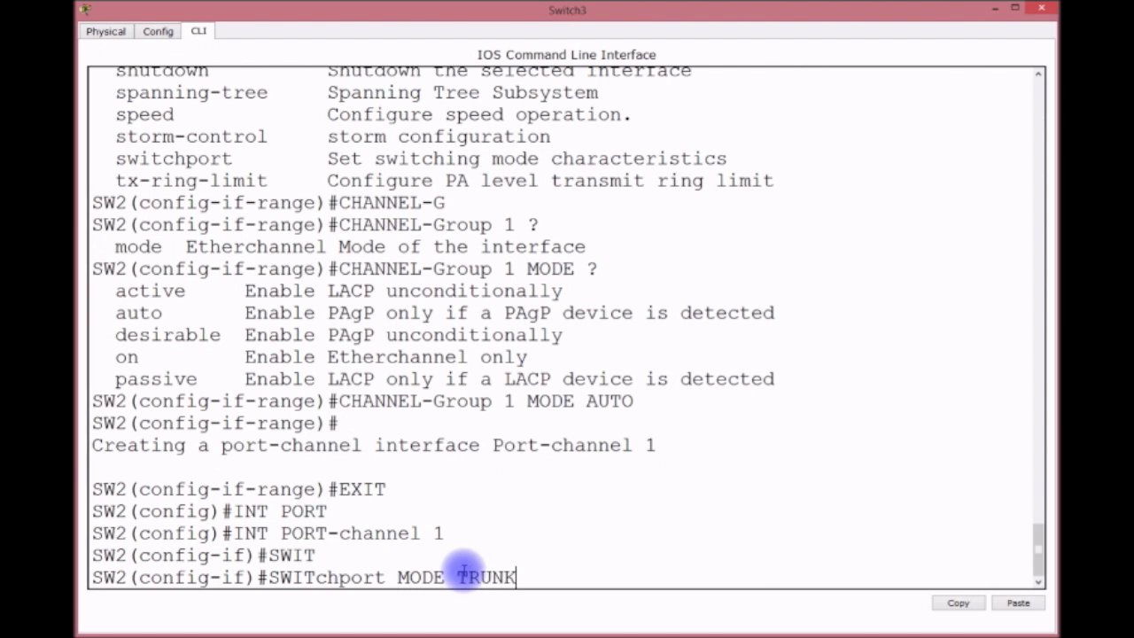
{"action": "key", "text": "Return"}
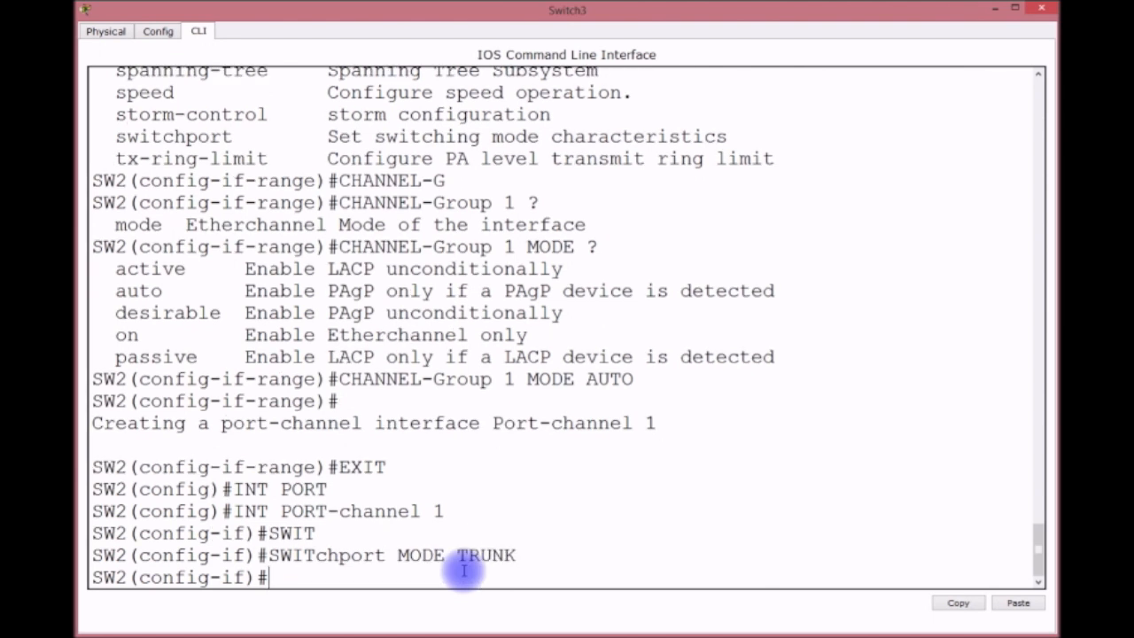
Save SW2's configuration with DO WR and return to privileged mode.
{"action": "type", "text": "DO W3R"}
{"action": "key", "text": "Return"}
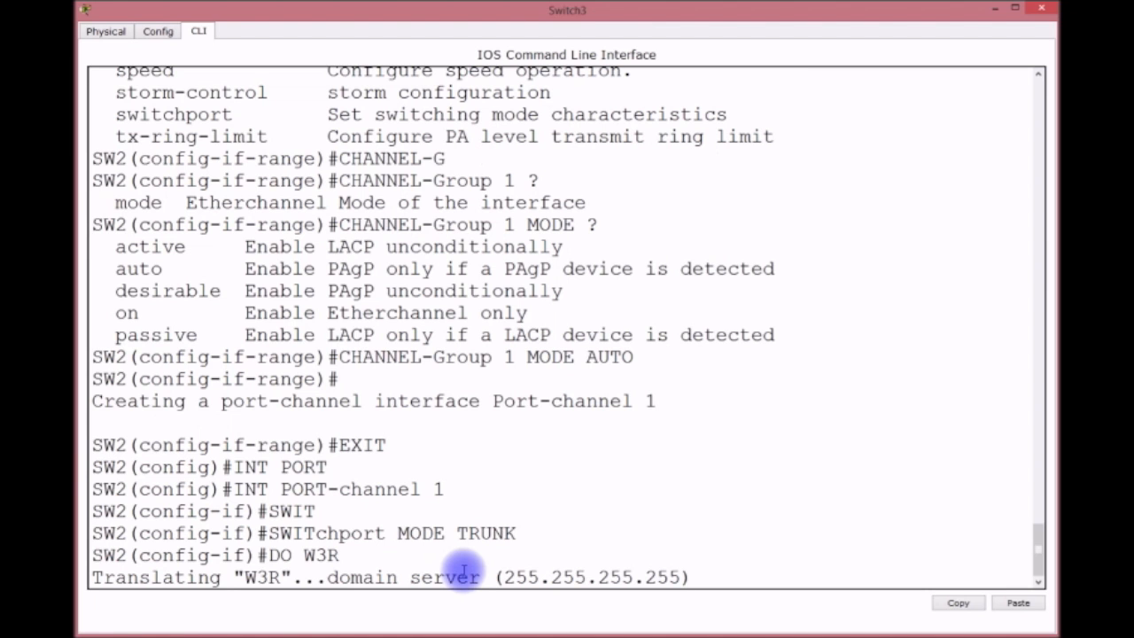
{"action": "key", "text": "ctrl+shift+6"}
{"action": "type", "text": "DO WR"}
{"action": "key", "text": "Return"}
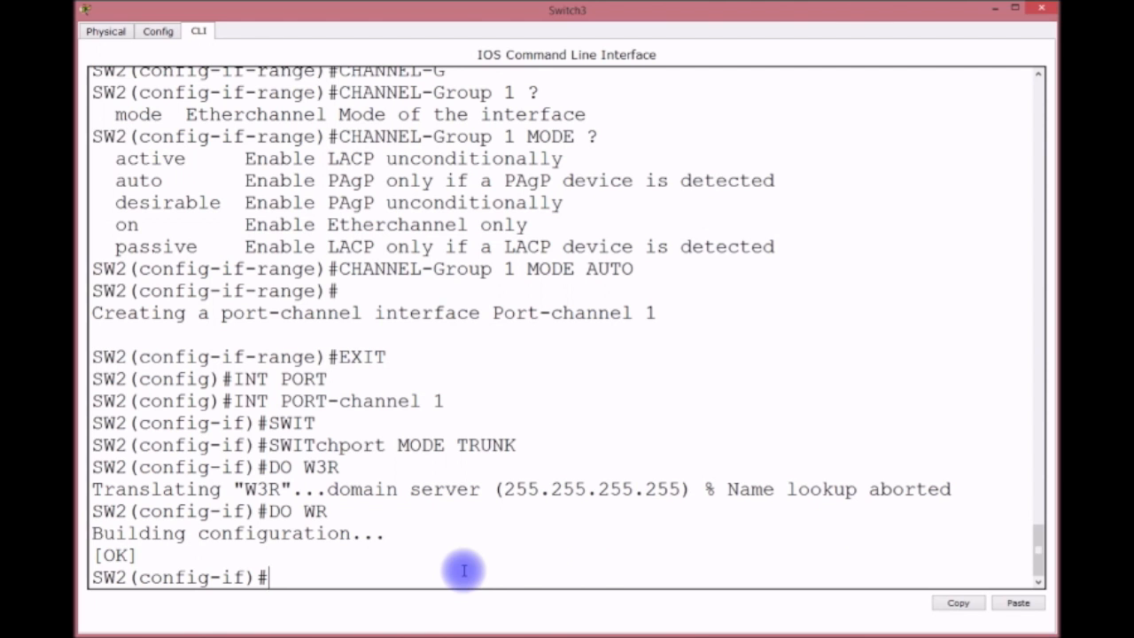
{"action": "key", "text": "ctrl+z"}
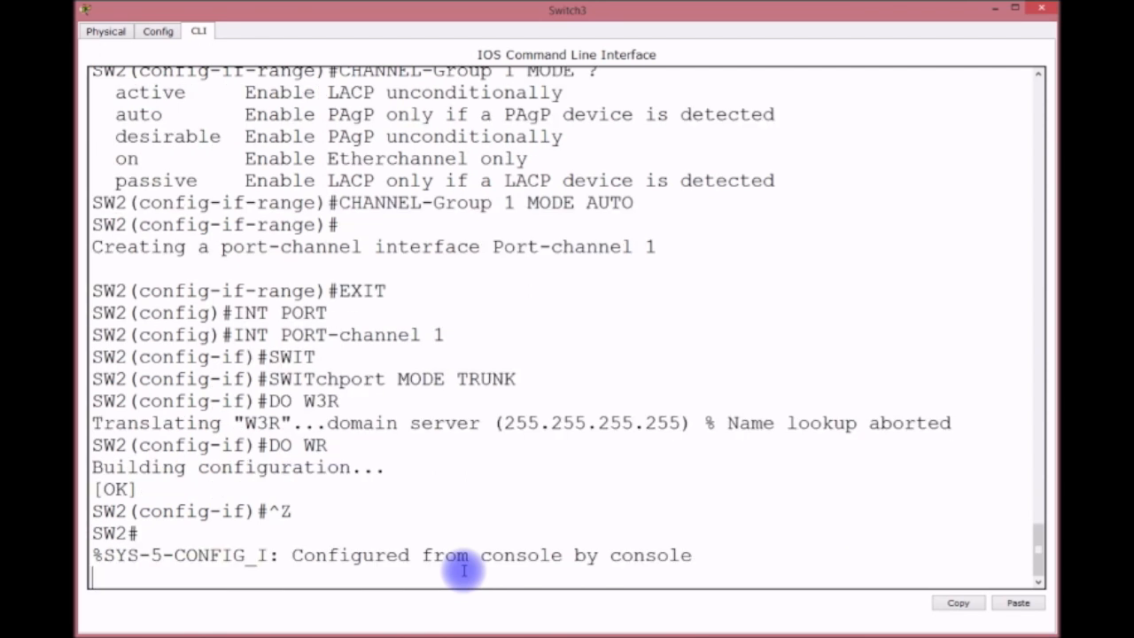
{"action": "key", "text": "Return"}
{"action": "key", "text": "Return"}
{"action": "key", "text": "Return"}
Show SW2's startup configuration and examine the entries for FastEthernet0/20 to 0/22 and Port-channel 1.
{"action": "type", "text": "SH SGTA"}
{"action": "key", "text": "BackSpace"}
{"action": "key", "text": "BackSpace"}
{"action": "key", "text": "BackSpace"}
{"action": "type", "text": "TART"}
{"action": "key", "text": "Return"}
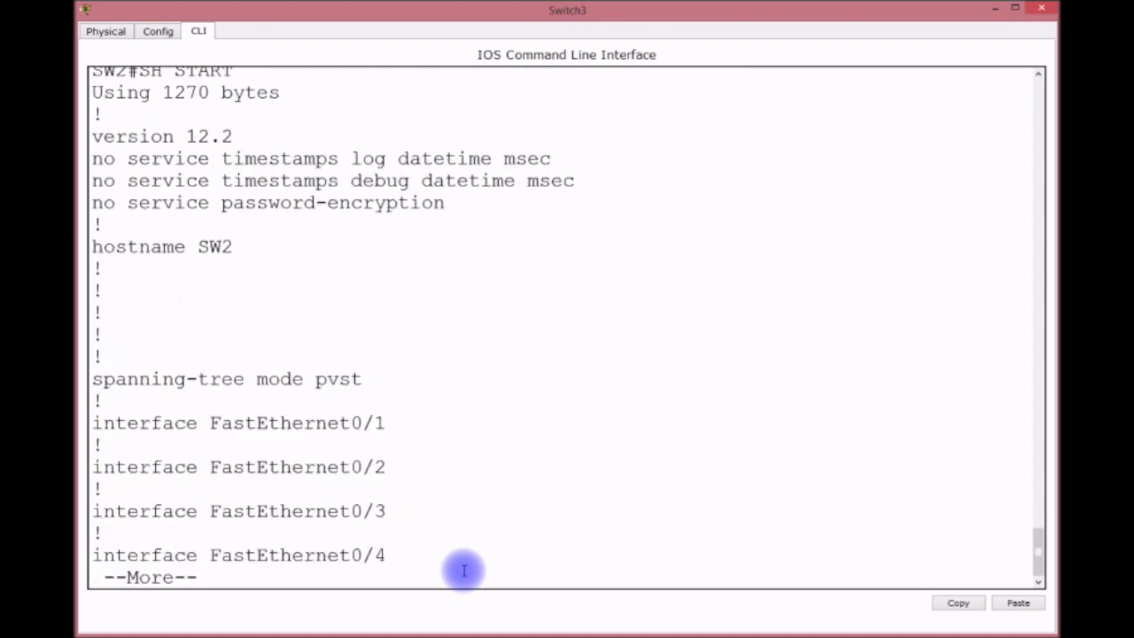
{"action": "key", "text": "space"}
{"action": "key", "text": "space"}
{"action": "key", "text": "space"}
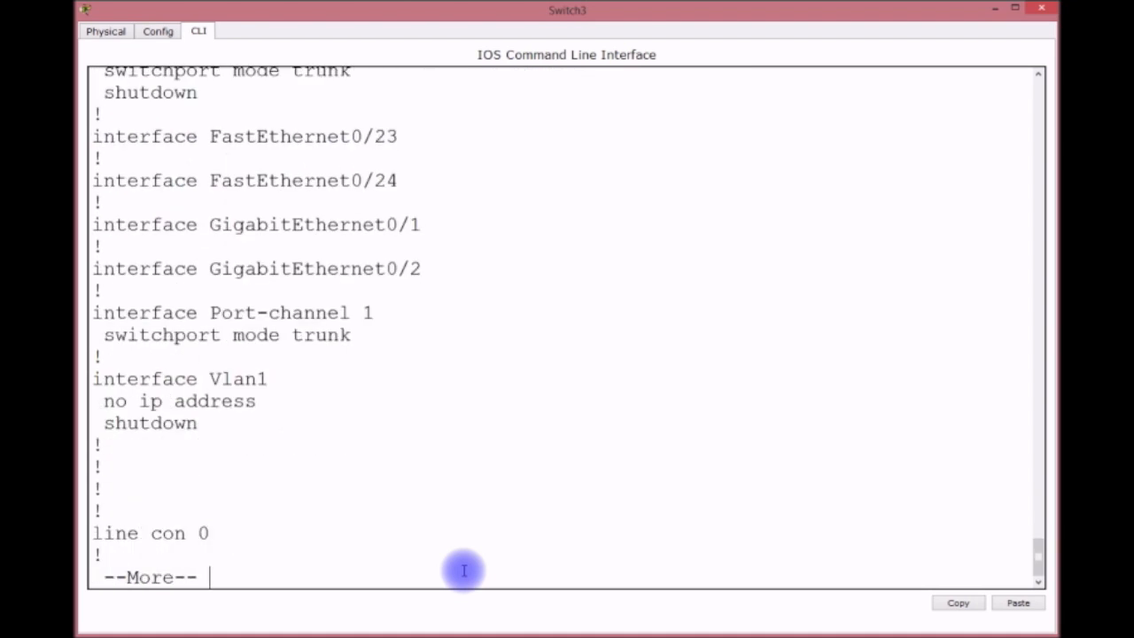
{"action": "scroll", "coordinate": [463, 571], "scroll_direction": "up", "scroll_amount": 2}
{"action": "scroll", "coordinate": [299, 423], "scroll_direction": "up", "scroll_amount": 4}
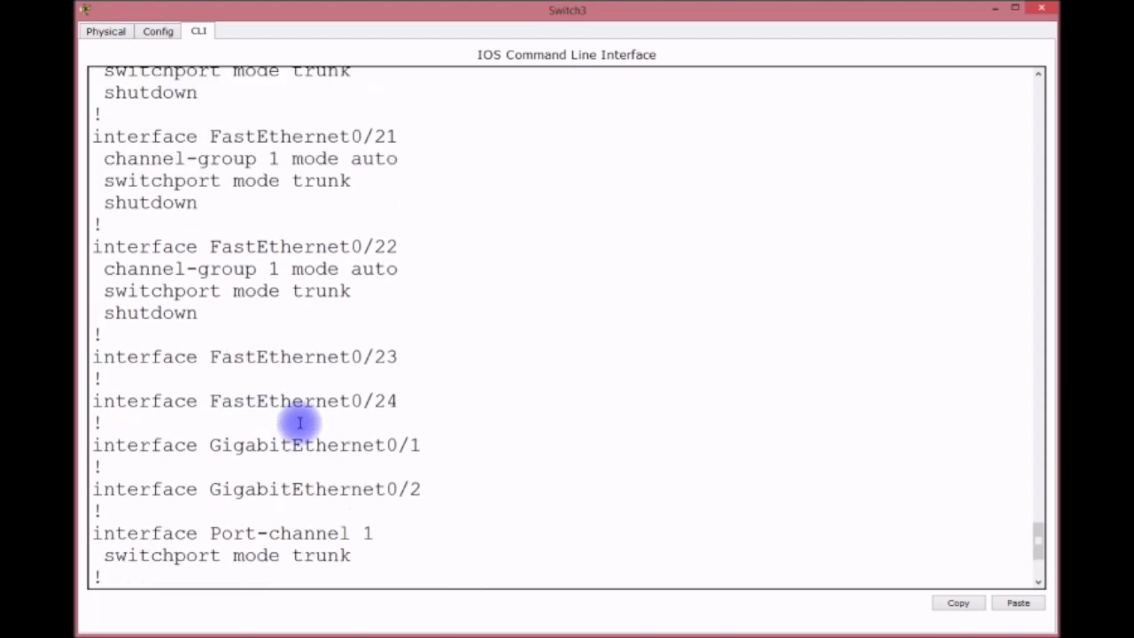
{"action": "scroll", "coordinate": [299, 422], "scroll_direction": "up", "scroll_amount": 1}
{"action": "scroll", "coordinate": [300, 423], "scroll_direction": "down", "scroll_amount": 5}
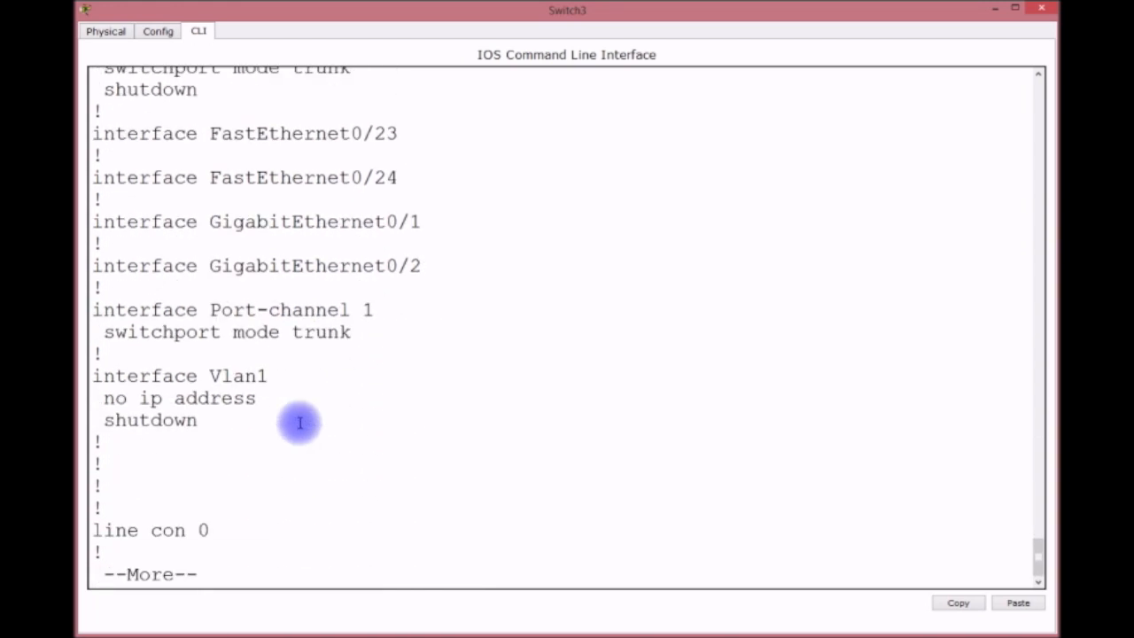
Quit the listing, enter global configuration on SW2 and prepare INT RANGE F0/20-22 without executing it, then return to the topology.
{"action": "type", "text": "qCONFIG T"}
{"action": "key", "text": "Return"}
{"action": "type", "text": "INT RANG"}
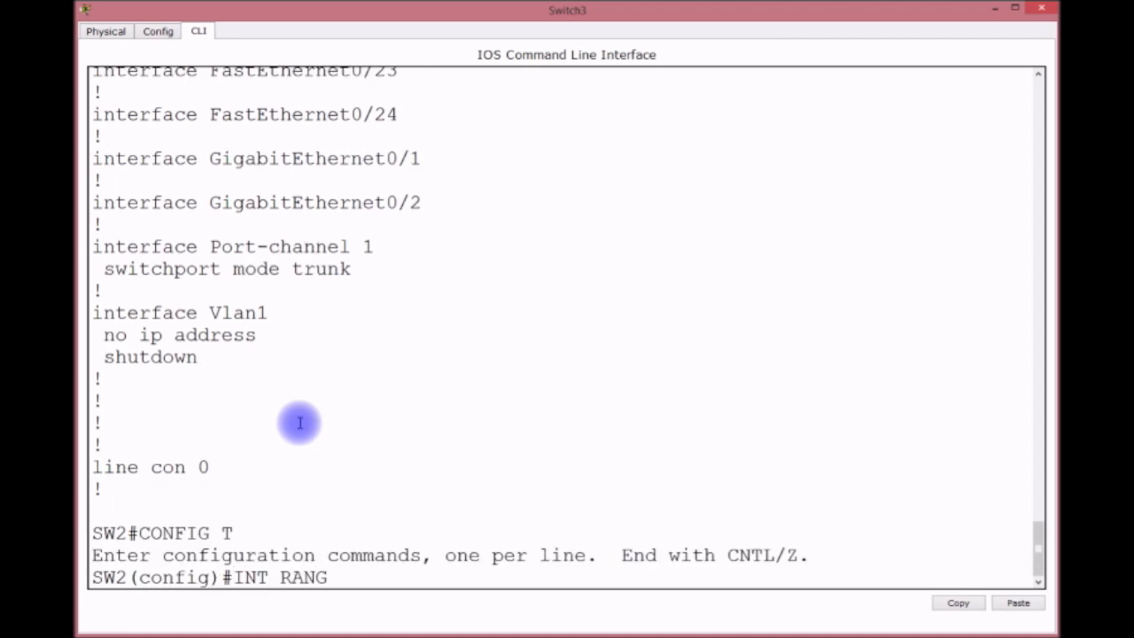
{"action": "type", "text": "E F0/20-22"}
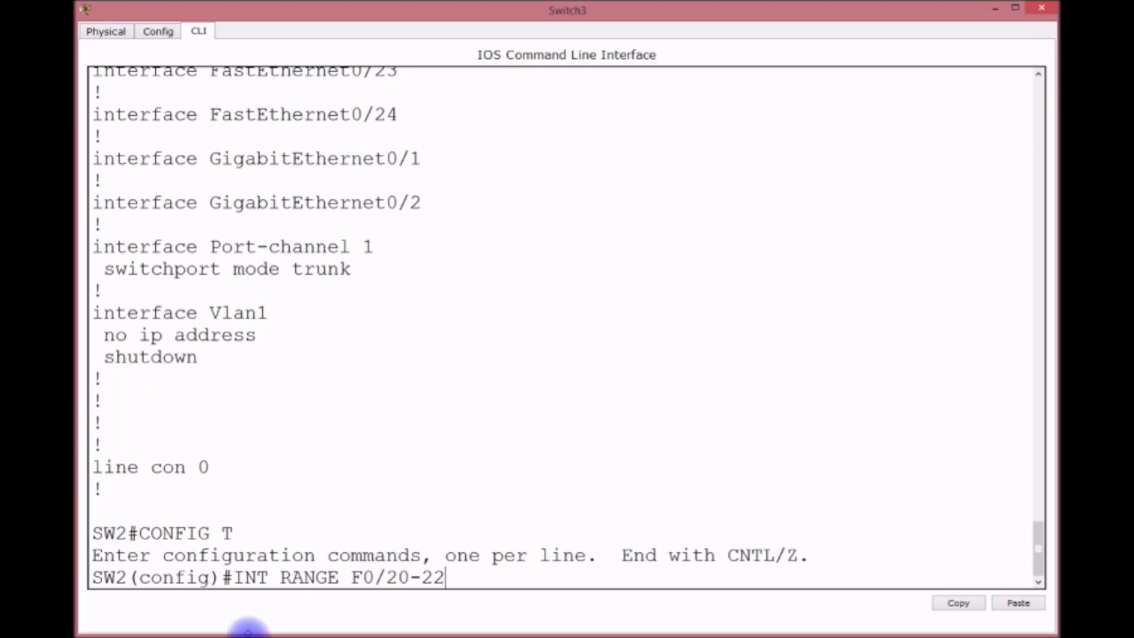
{"action": "left_click", "coordinate": [996, 8]}
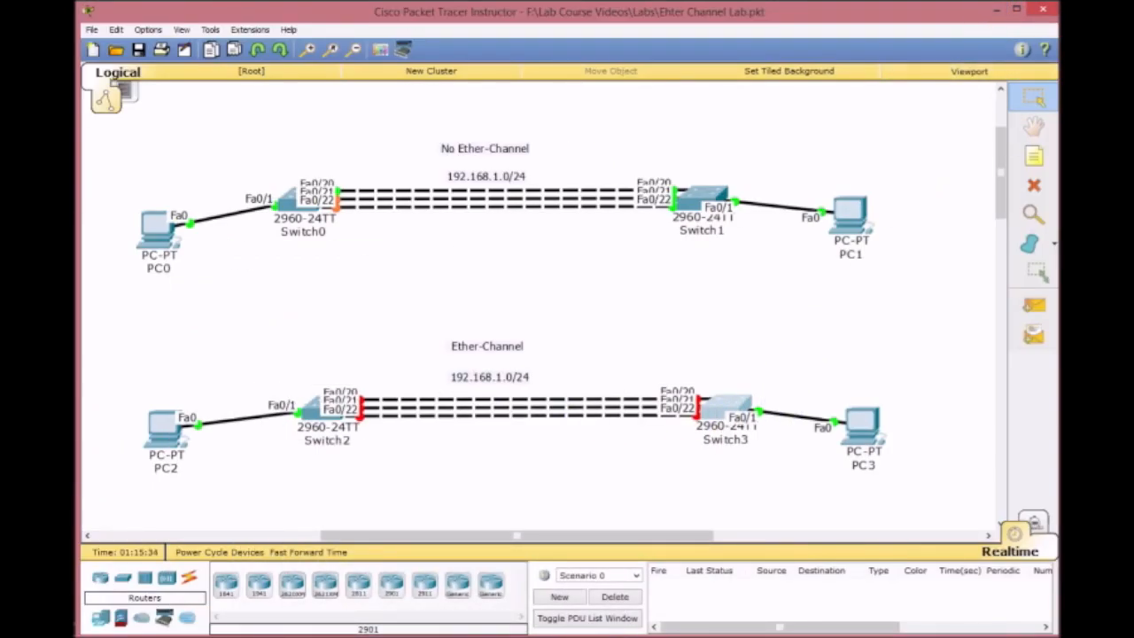
Open Switch2's command line, end its configuration listing and enter configuration of interface range F0/20-22.
{"action": "left_click", "coordinate": [304, 432]}
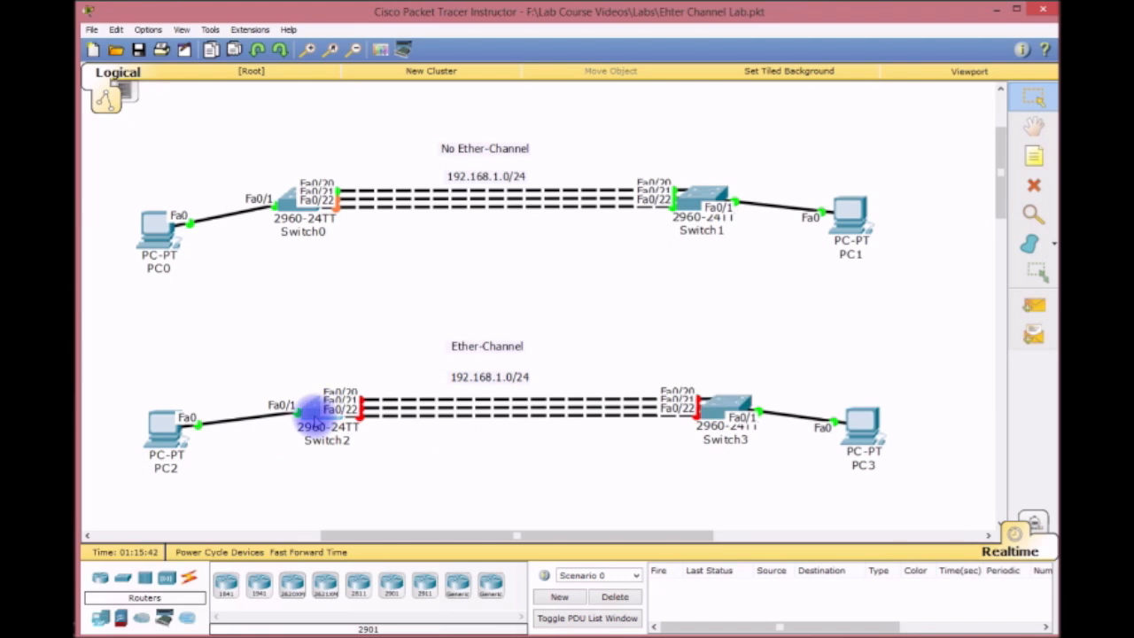
{"action": "left_click", "coordinate": [312, 418]}
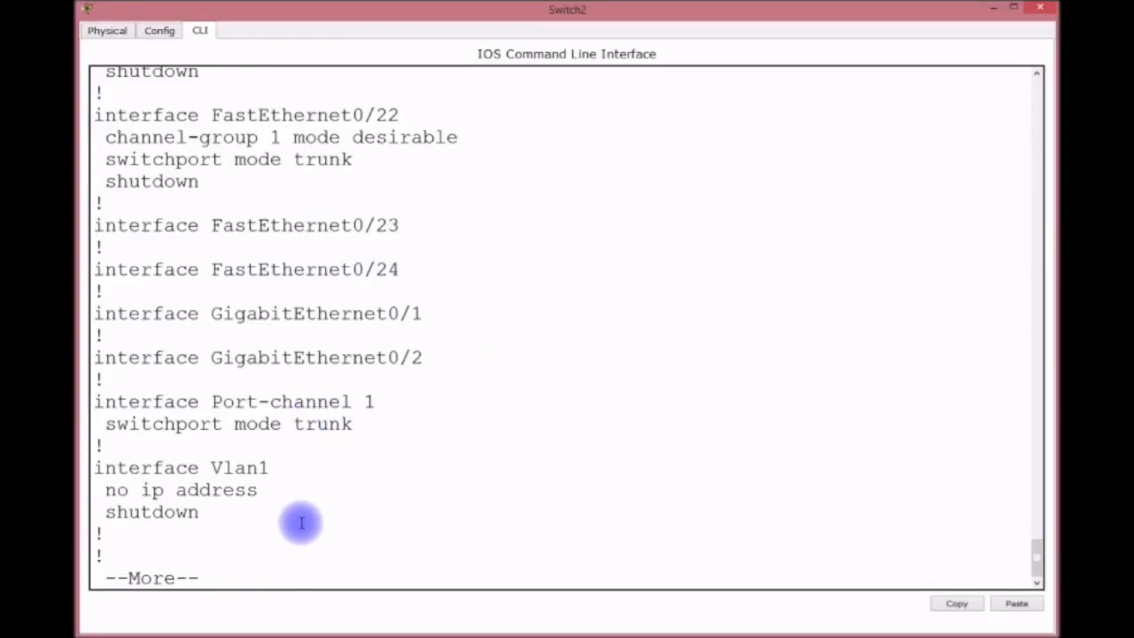
{"action": "key", "text": "Return"}
{"action": "key", "text": "Return"}
{"action": "key", "text": "Return"}
{"action": "type", "text": "CONFIG T"}
{"action": "key", "text": "Return"}
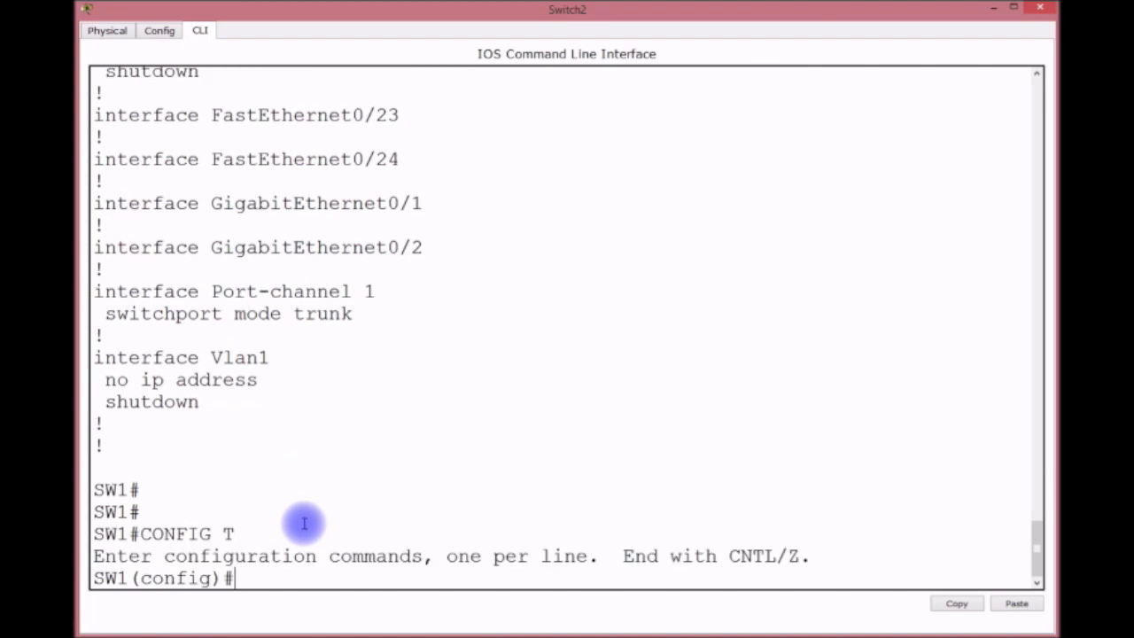
{"action": "type", "text": "INT RANGE F0"}
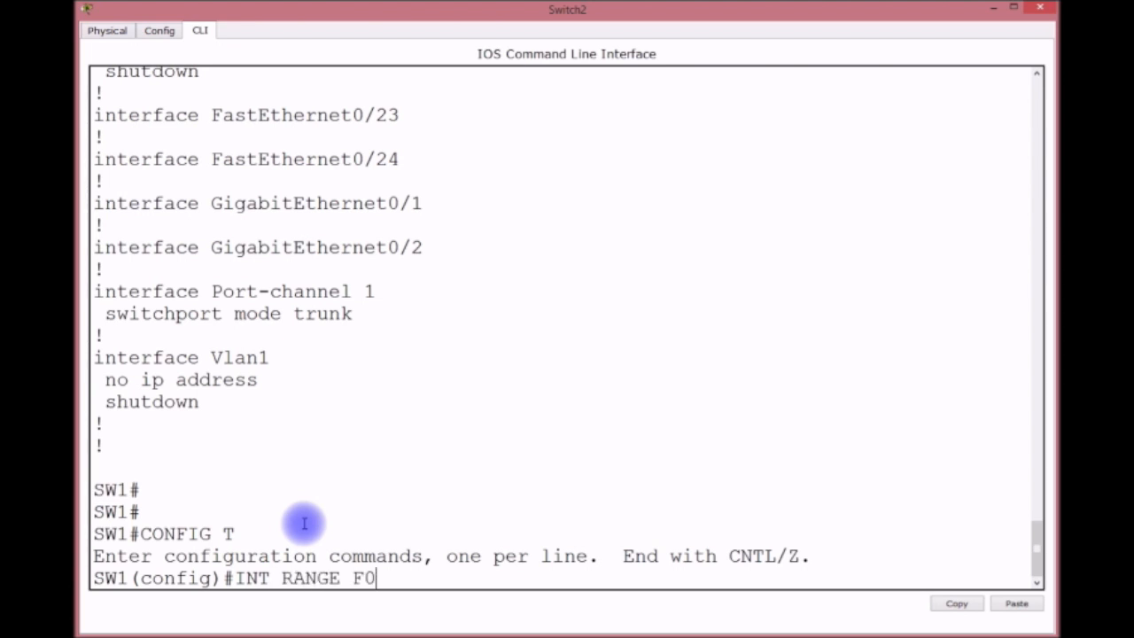
{"action": "type", "text": "/20-22"}
{"action": "key", "text": "Return"}
{"action": "type", "text": "SWITCHP"}
{"action": "key", "text": "BackSpace"}
{"action": "key", "text": "BackSpace"}
{"action": "key", "text": "BackSpace"}
{"action": "key", "text": "BackSpace"}
{"action": "key", "text": "BackSpace"}
{"action": "key", "text": "BackSpace"}
{"action": "key", "text": "BackSpace"}
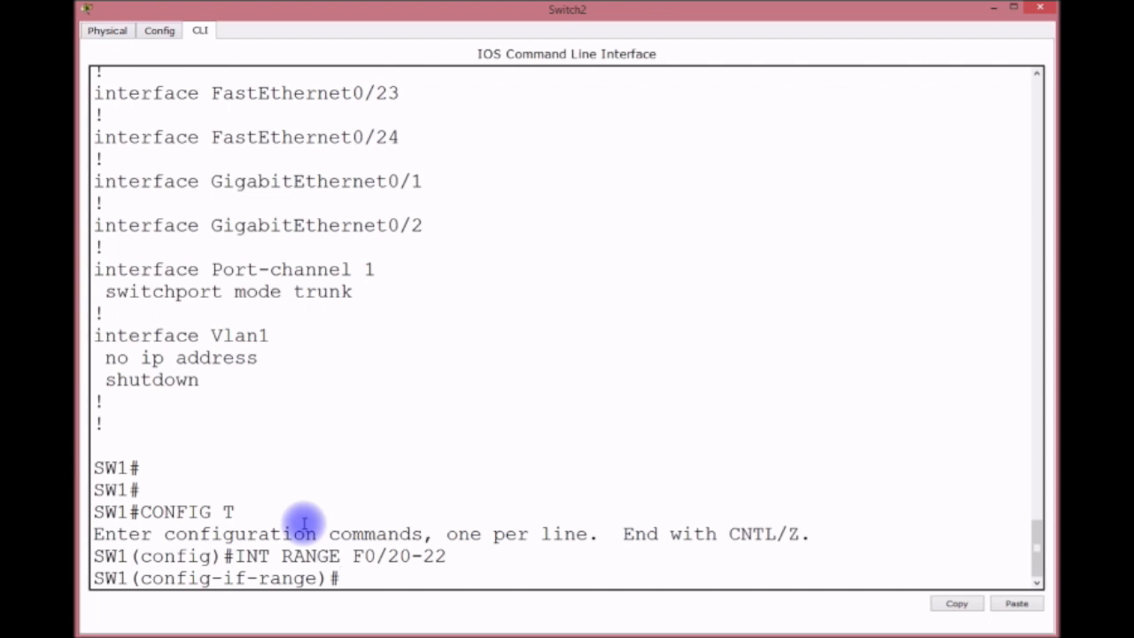
Enable SW1's F0/20-22 interfaces with NO SHUT and return to the topology.
{"action": "type", "text": "NO SHUT"}
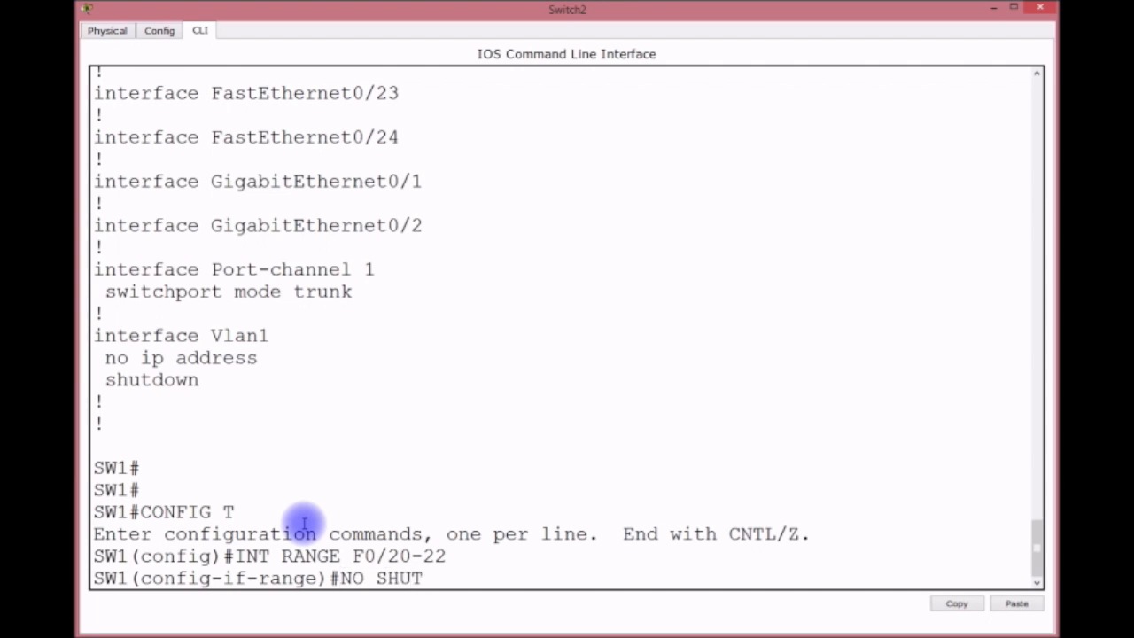
{"action": "key", "text": "Return"}
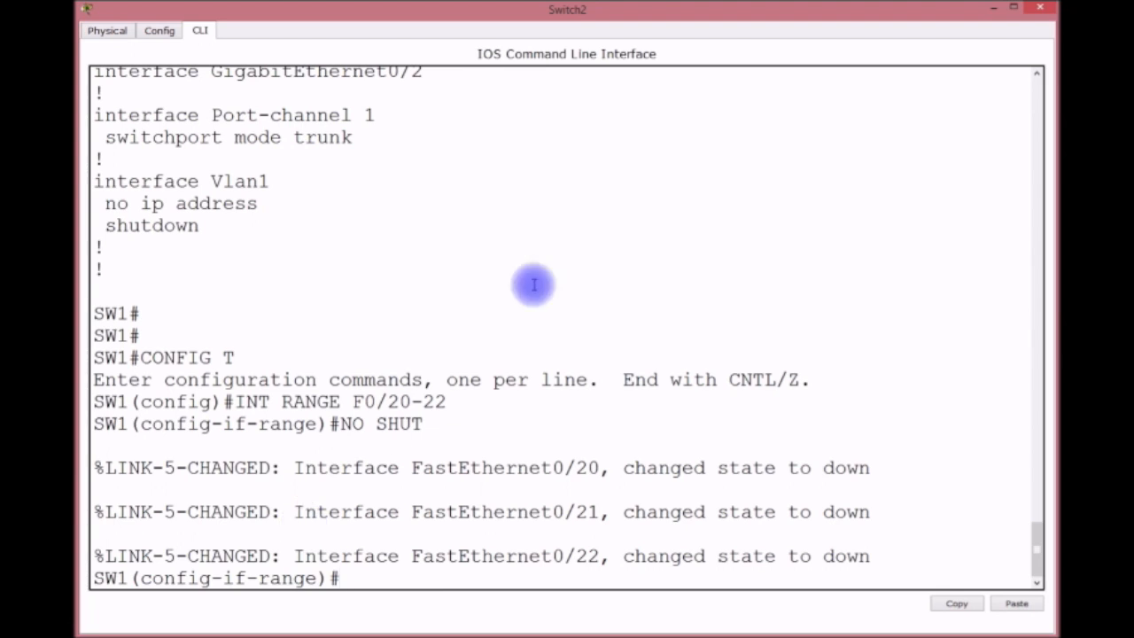
{"action": "left_click", "coordinate": [993, 11]}
Reopen Switch3's command line, execute the prepared F0/20-22 range command and enable those interfaces with NO SHUT.
{"action": "left_click", "coordinate": [734, 404]}
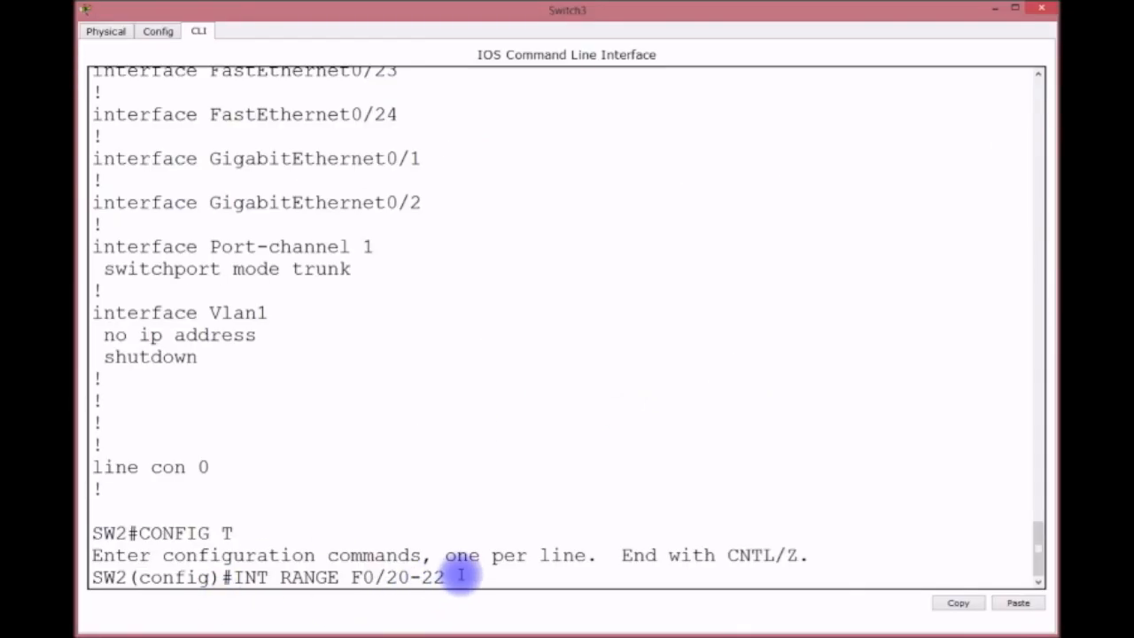
{"action": "key", "text": "Return"}
{"action": "type", "text": "NO SHUT"}
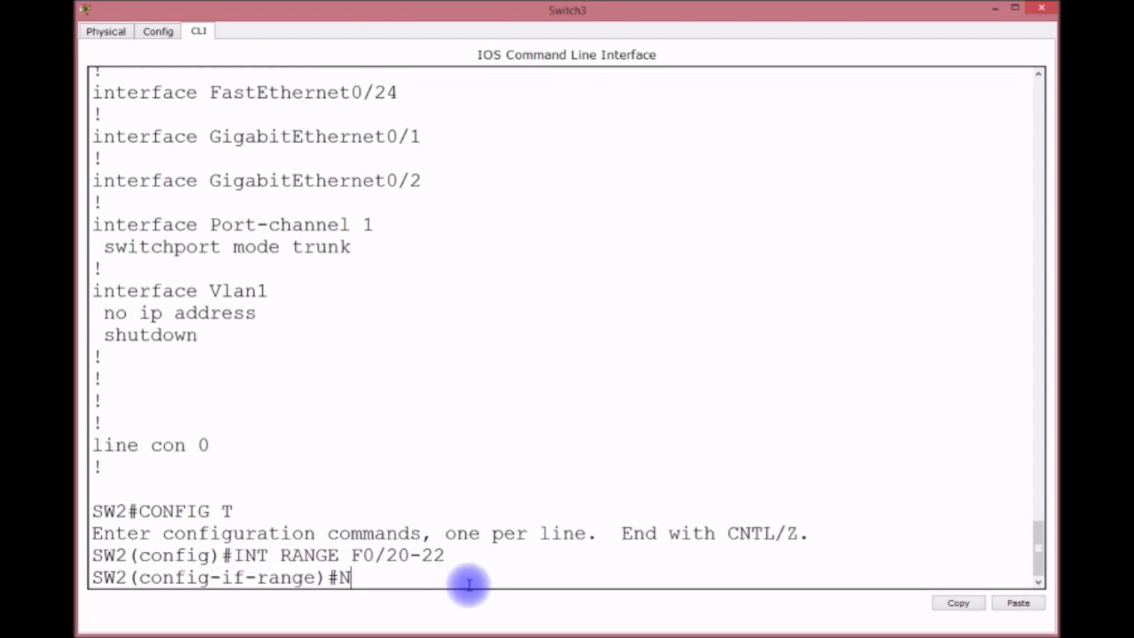
{"action": "key", "text": "Return"}
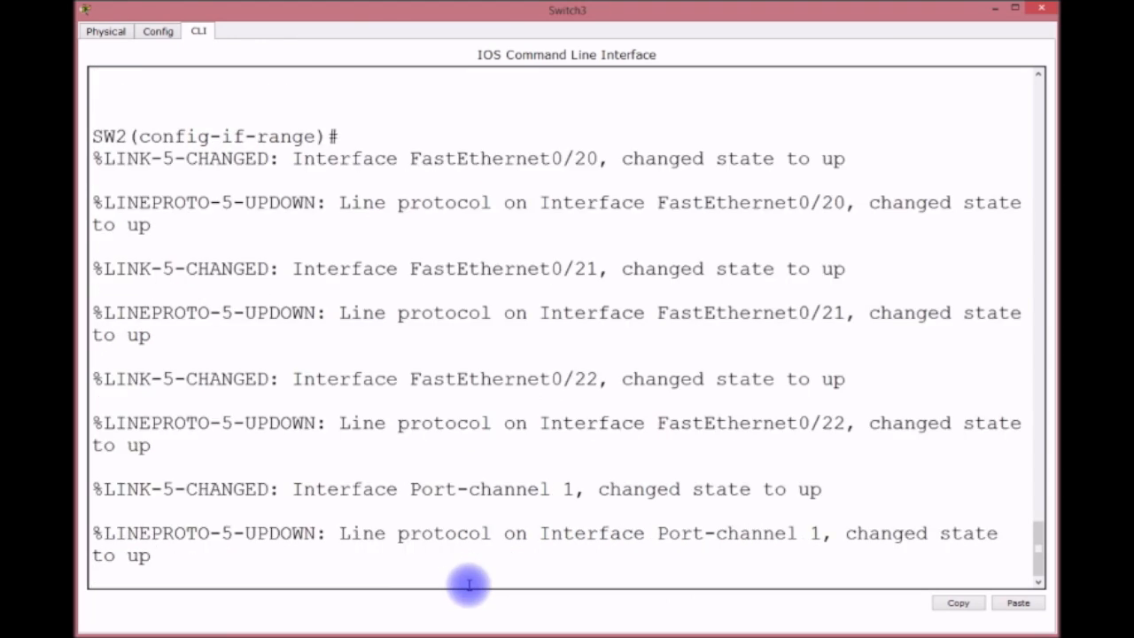
Examine the Port-channel 1 line protocol message on SW2 and get back to the prompt.
{"action": "left_click_drag", "start_coordinate": [538, 532], "coordinate": [996, 547]}
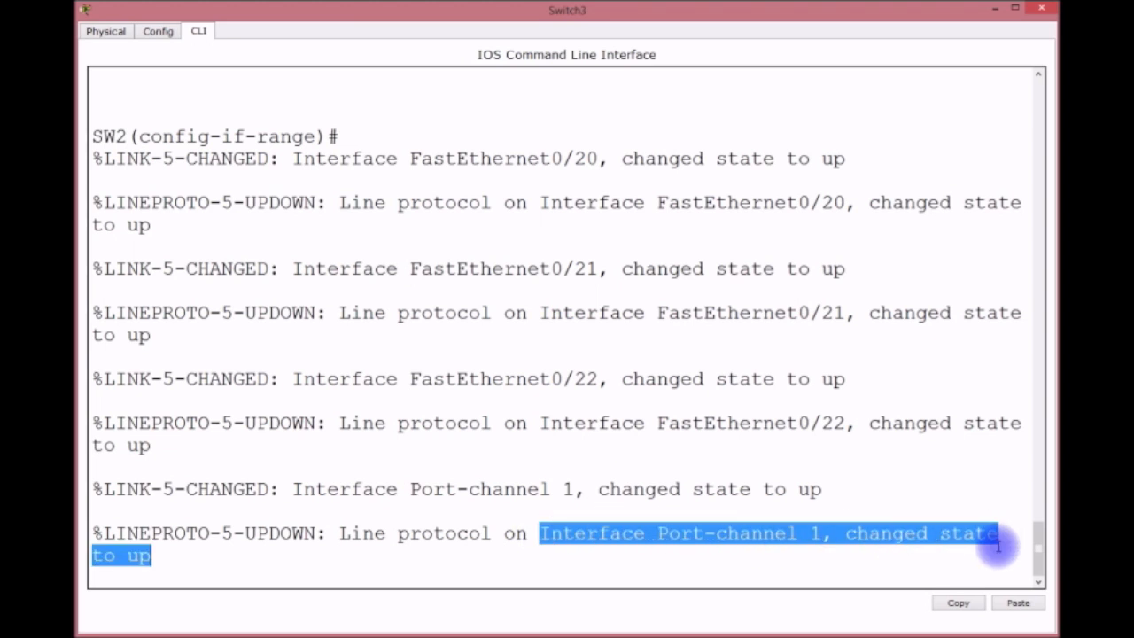
{"action": "left_click", "coordinate": [893, 568]}
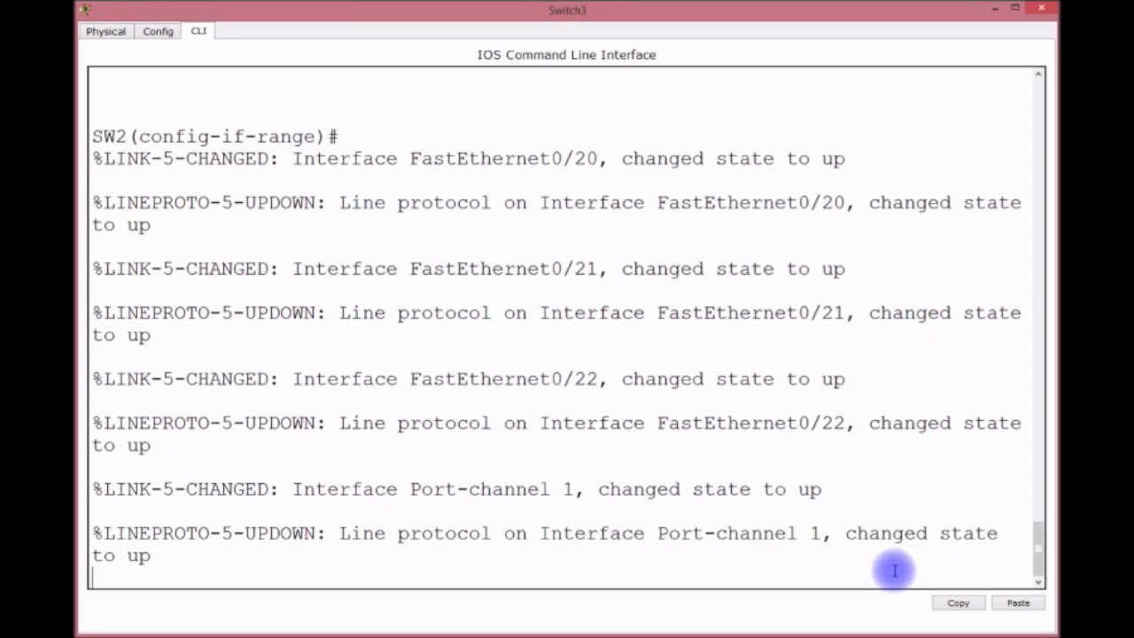
{"action": "key", "text": "Return"}
{"action": "key", "text": "Return"}
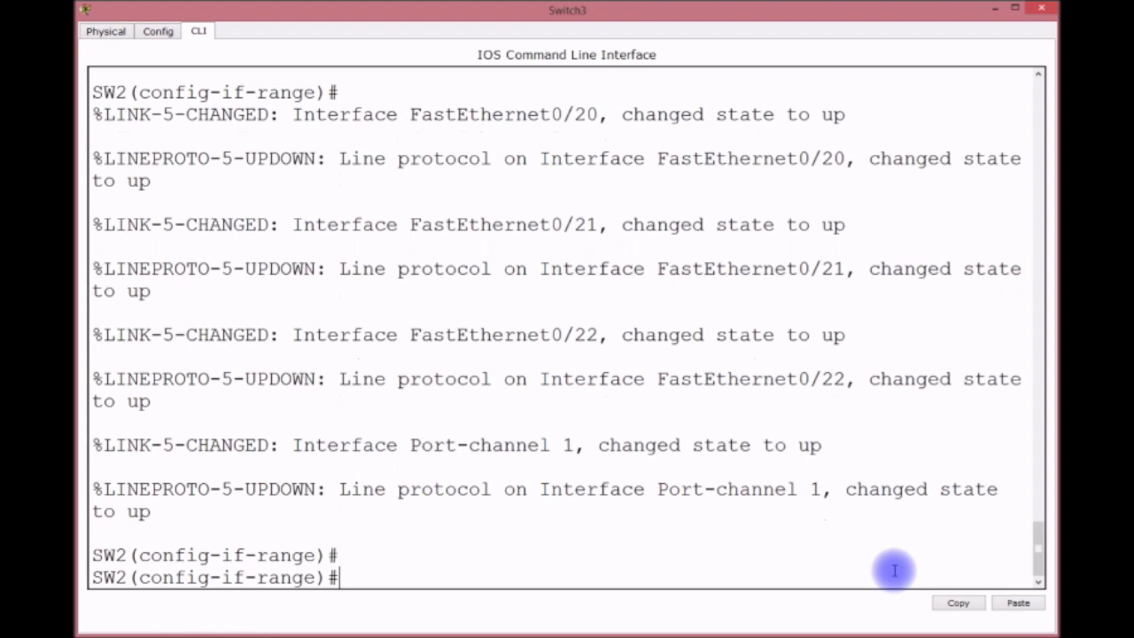
Check the F0/20-22 and Port-channel 1 status messages in Switch2's command line and return to the topology.
{"action": "left_click", "coordinate": [993, 9]}
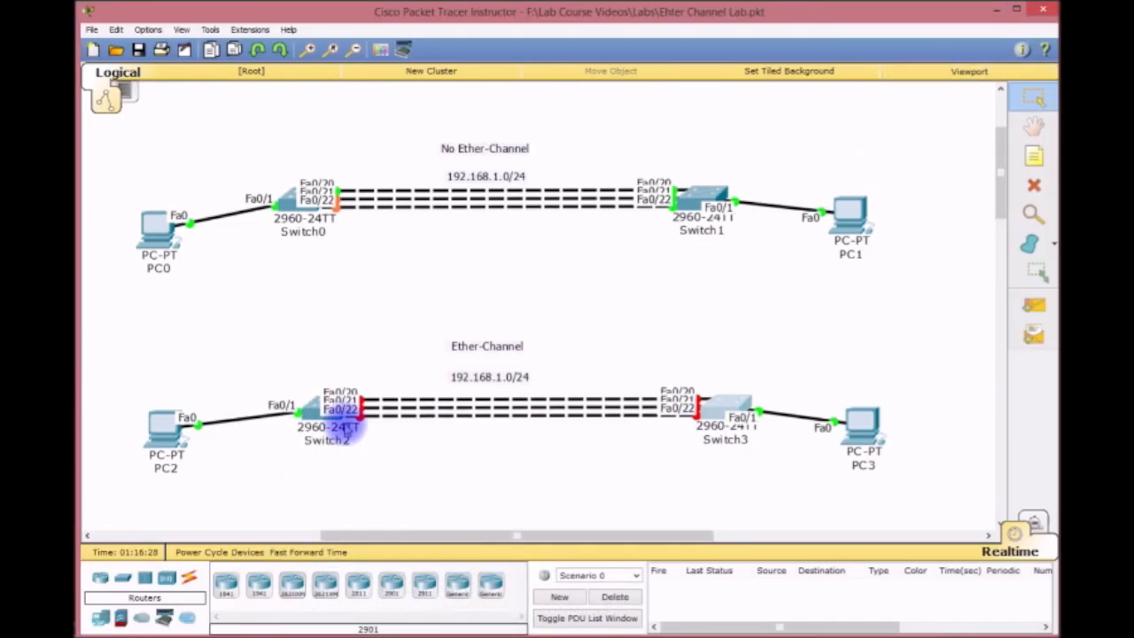
{"action": "left_click", "coordinate": [317, 410]}
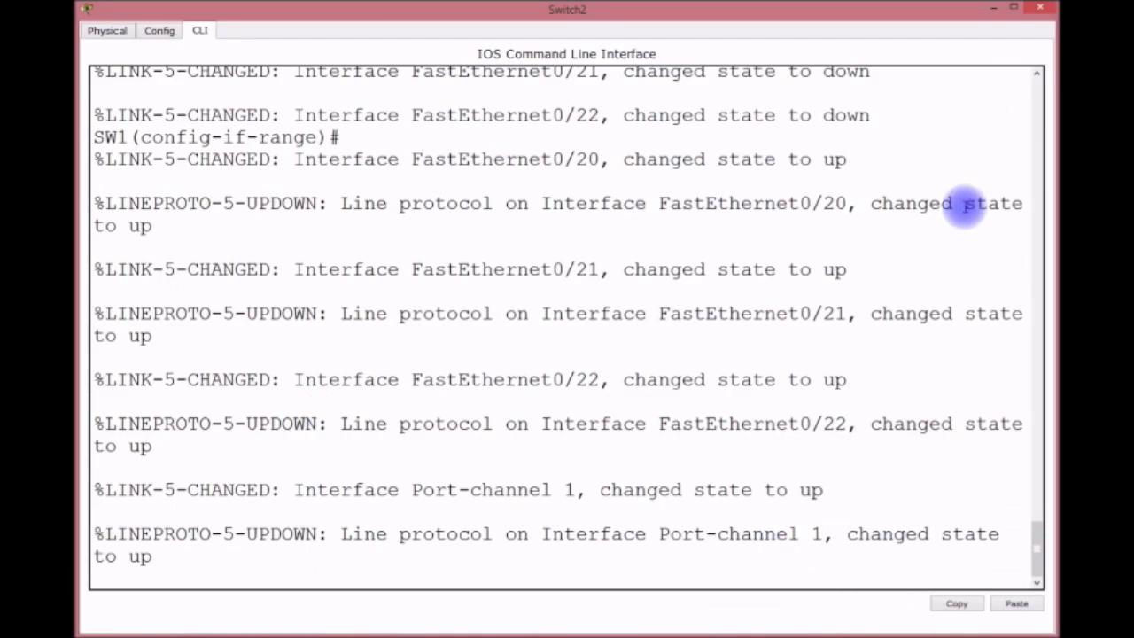
{"action": "left_click", "coordinate": [994, 8]}
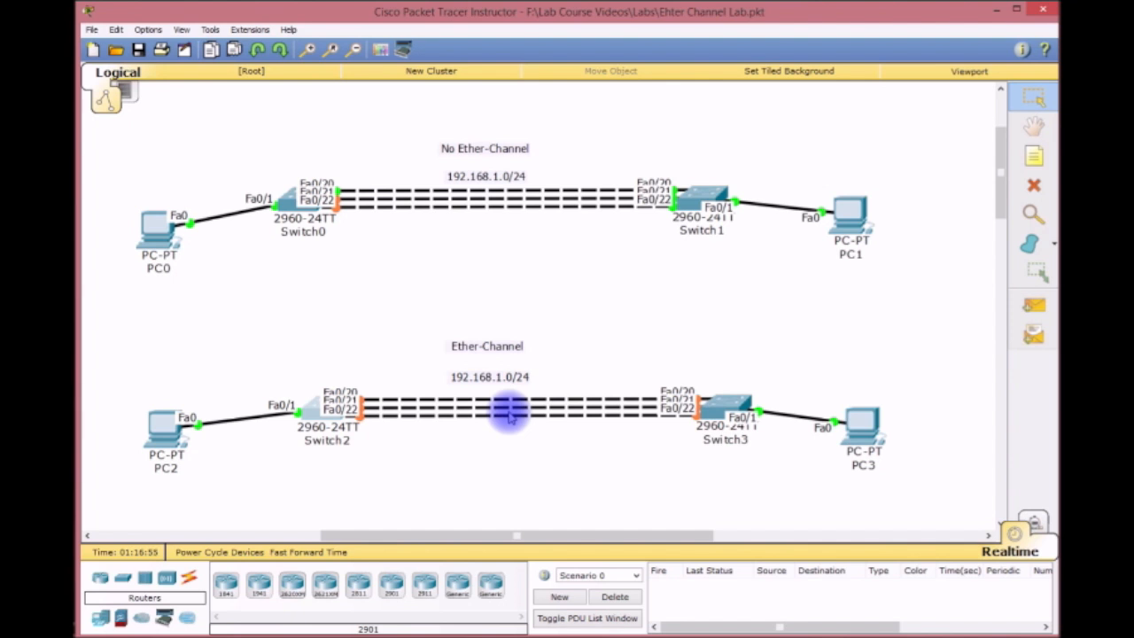
Reopen Switch2's command line and exit interface range configuration to SW1's privileged EXEC prompt.
{"action": "left_click", "coordinate": [315, 409]}
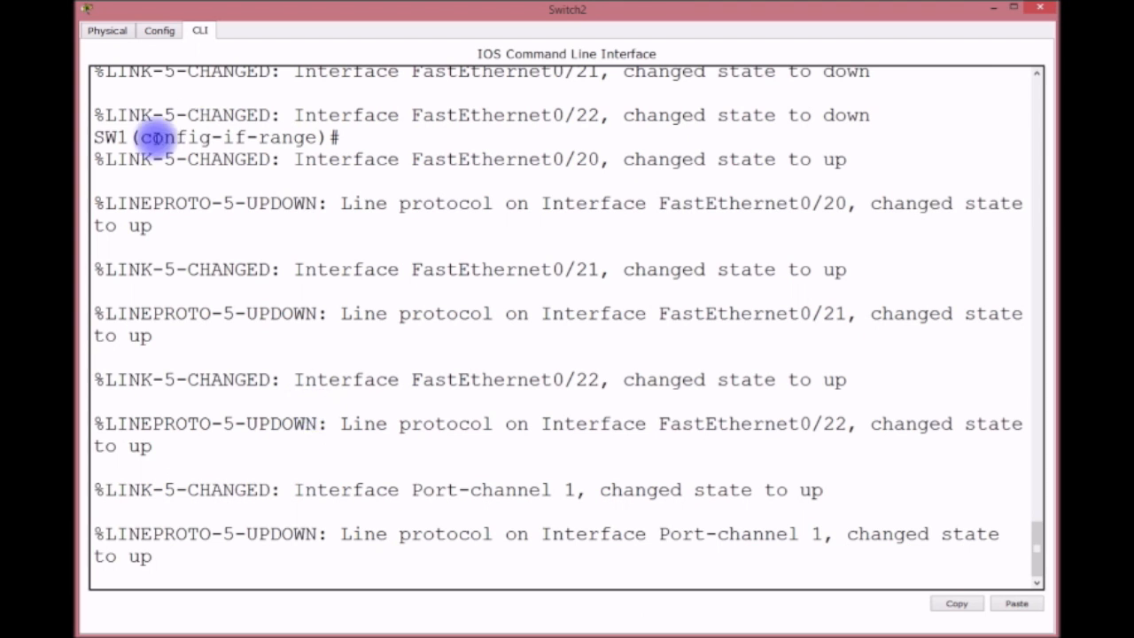
{"action": "key", "text": "Return"}
{"action": "key", "text": "Return"}
{"action": "key", "text": "Return"}
{"action": "key", "text": "Return"}
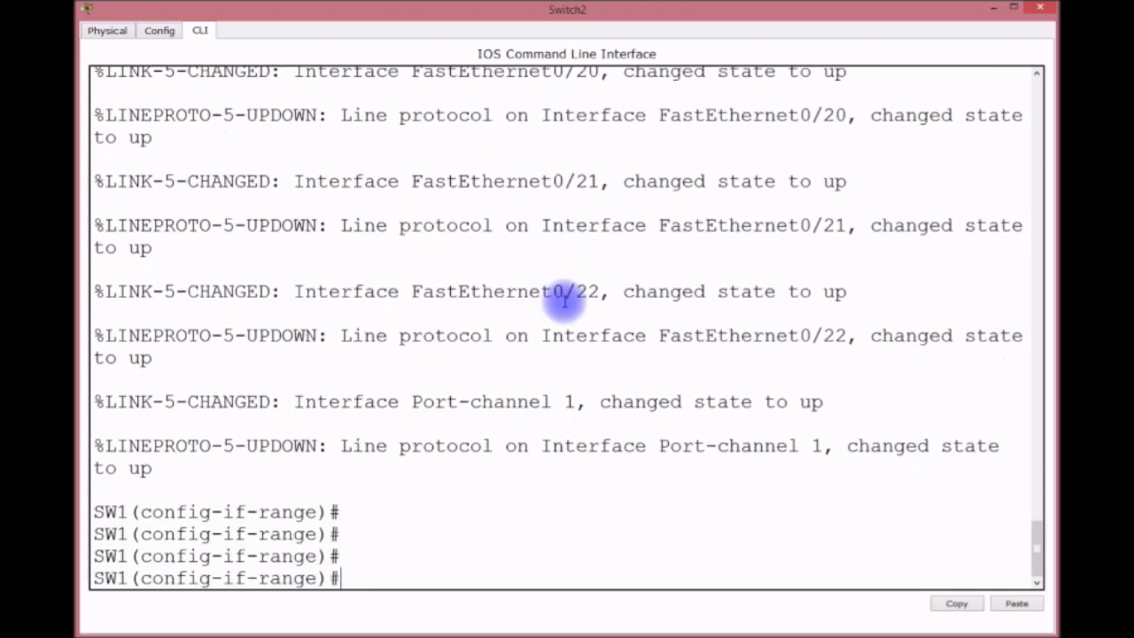
{"action": "key", "text": "ctrl+z"}
{"action": "key", "text": "Return"}
{"action": "key", "text": "Return"}
{"action": "key", "text": "Return"}
{"action": "key", "text": "Return"}
{"action": "key", "text": "Return"}
{"action": "key", "text": "Return"}
{"action": "key", "text": "Return"}
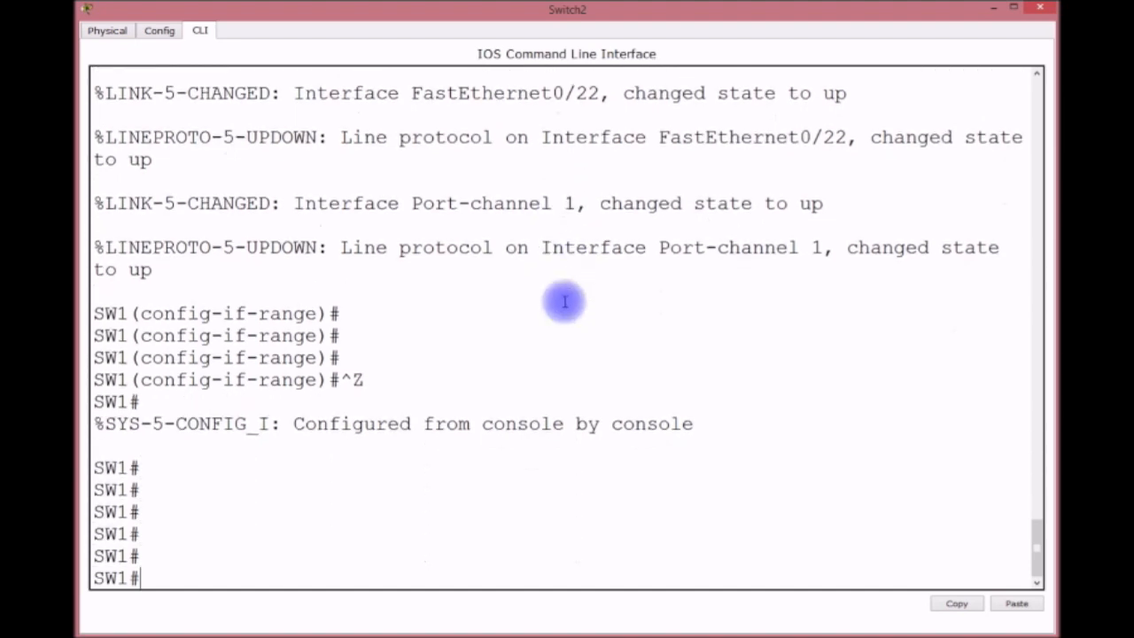
Bring up Switch3's command line and exit interface range configuration to SW2's privileged EXEC prompt.
{"action": "left_click", "coordinate": [992, 7]}
{"action": "left_click", "coordinate": [717, 408]}
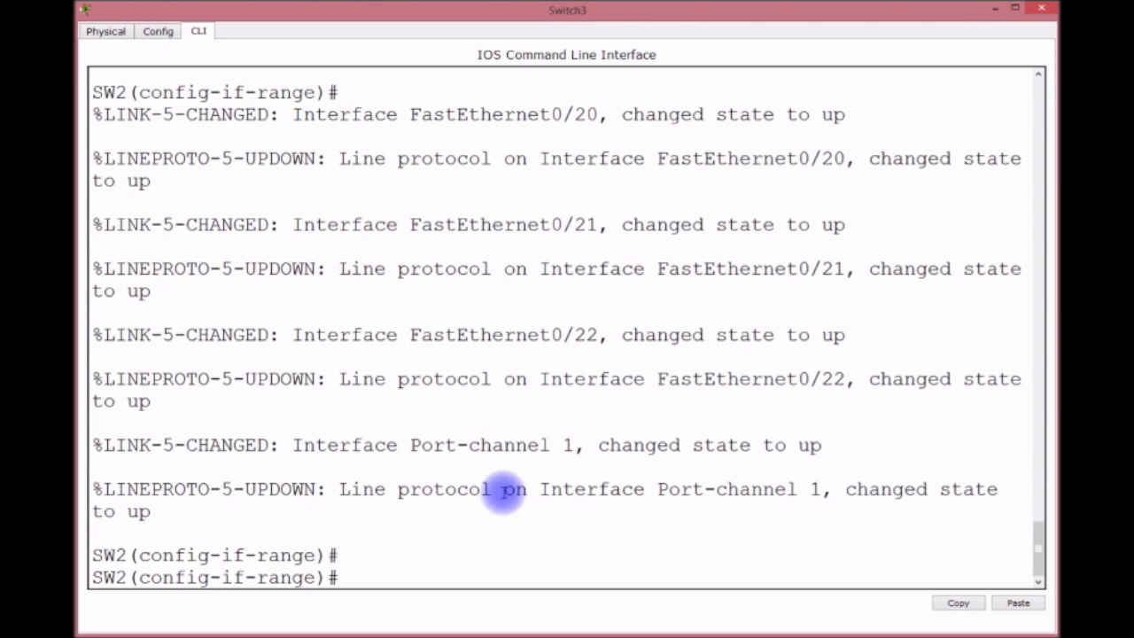
{"action": "left_click", "coordinate": [466, 535]}
{"action": "key", "text": "ctrl+z"}
{"action": "key", "text": "Return"}
{"action": "key", "text": "Return"}
{"action": "key", "text": "Return"}
{"action": "key", "text": "Return"}
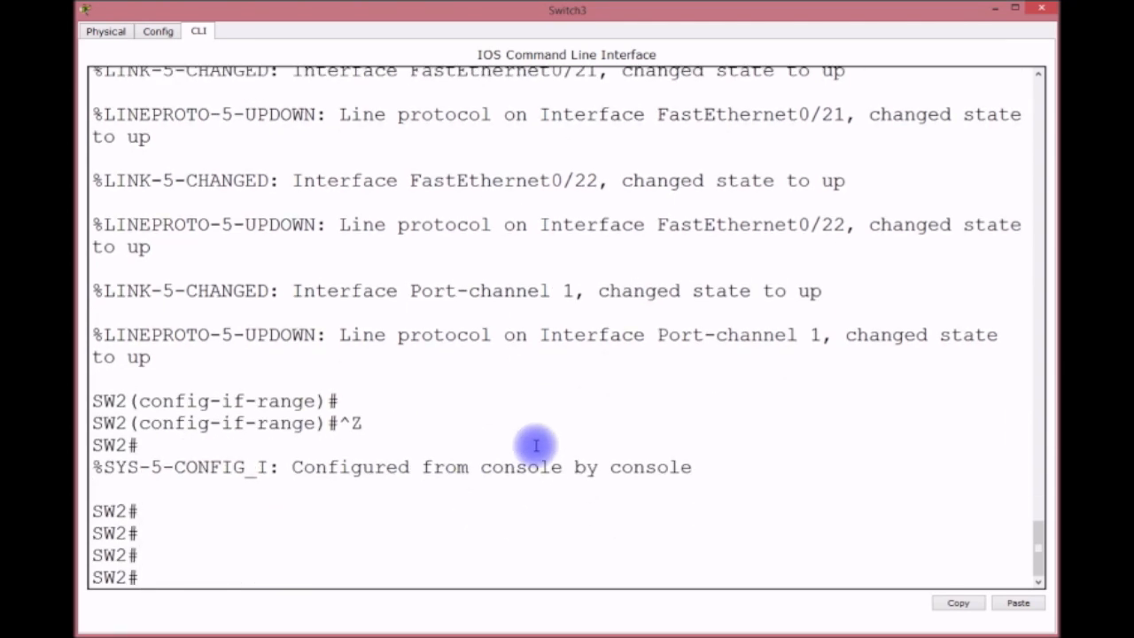
Run SH IP INT BRI on SW2 and page through the full listing to check F0/20-22 and Port-channel 1.
{"action": "type", "text": "SH IP INT BRI"}
{"action": "key", "text": "Return"}
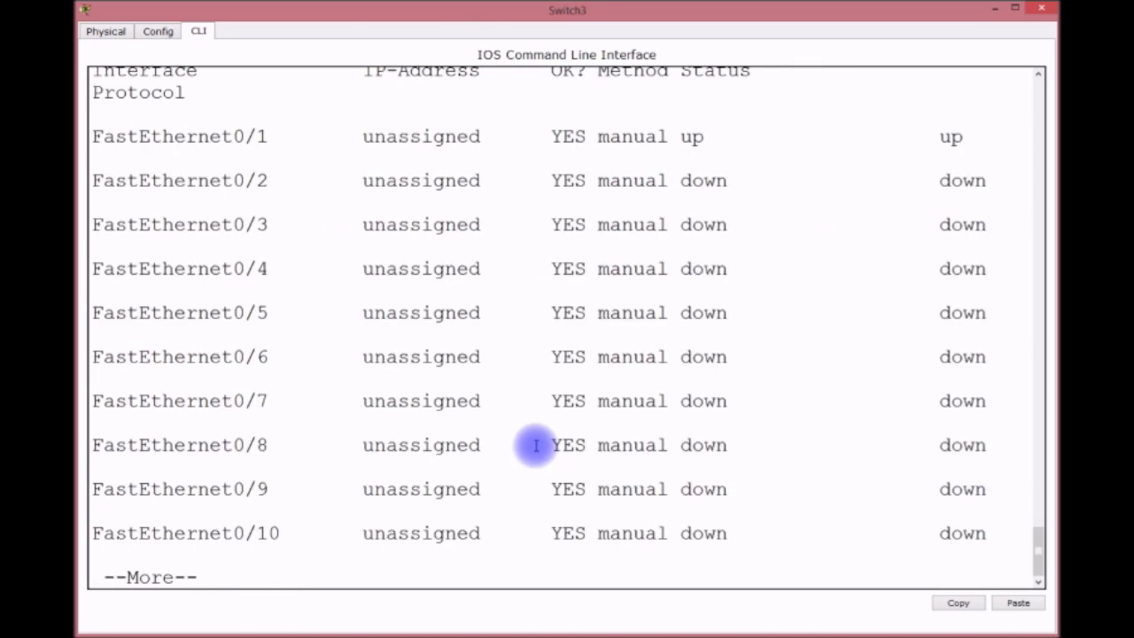
{"action": "key", "text": "Return"}
{"action": "key", "text": "Return"}
{"action": "key", "text": "Return"}
{"action": "key", "text": "Return"}
{"action": "key", "text": "Return"}
{"action": "key", "text": "Return"}
{"action": "key", "text": "Return"}
{"action": "key", "text": "Return"}
{"action": "key", "text": "Return"}
{"action": "key", "text": "Return"}
{"action": "key", "text": "Return"}
{"action": "key", "text": "Return"}
{"action": "key", "text": "Return"}
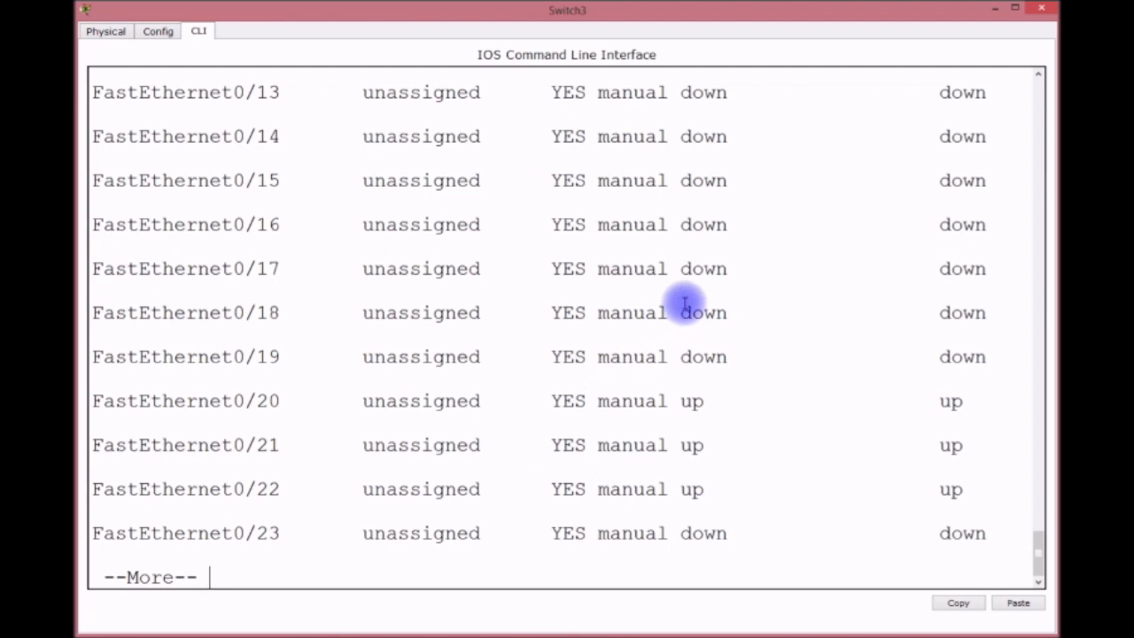
{"action": "key", "text": "Return"}
{"action": "key", "text": "Return"}
{"action": "key", "text": "Return"}
{"action": "key", "text": "Return"}
{"action": "key", "text": "Return"}
{"action": "key", "text": "Return"}
{"action": "key", "text": "Return"}
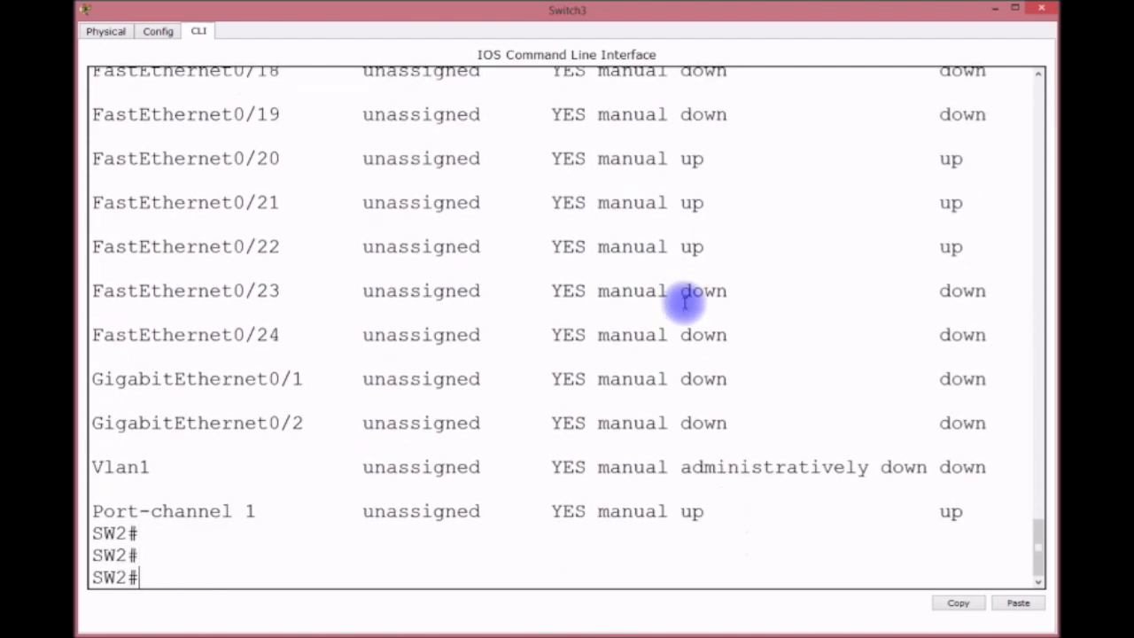
{"action": "key", "text": "Return"}
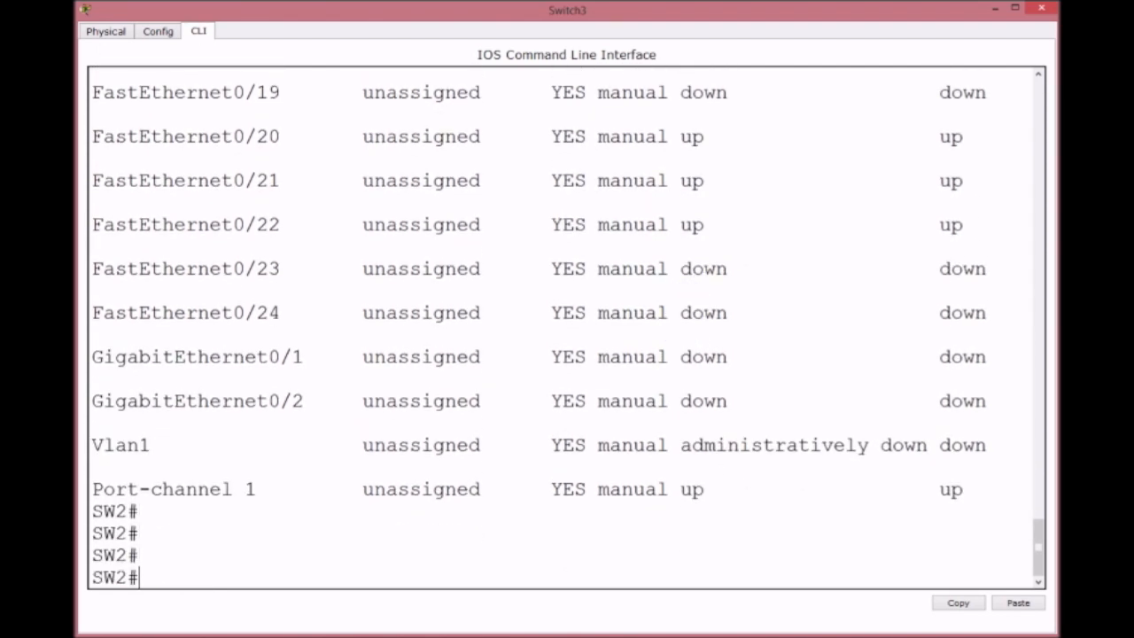
Review the five channel-group mode descriptions, active through passive, in the Etherchannel notes in Notepad and return to the topology.
{"action": "left_click", "coordinate": [994, 8]}
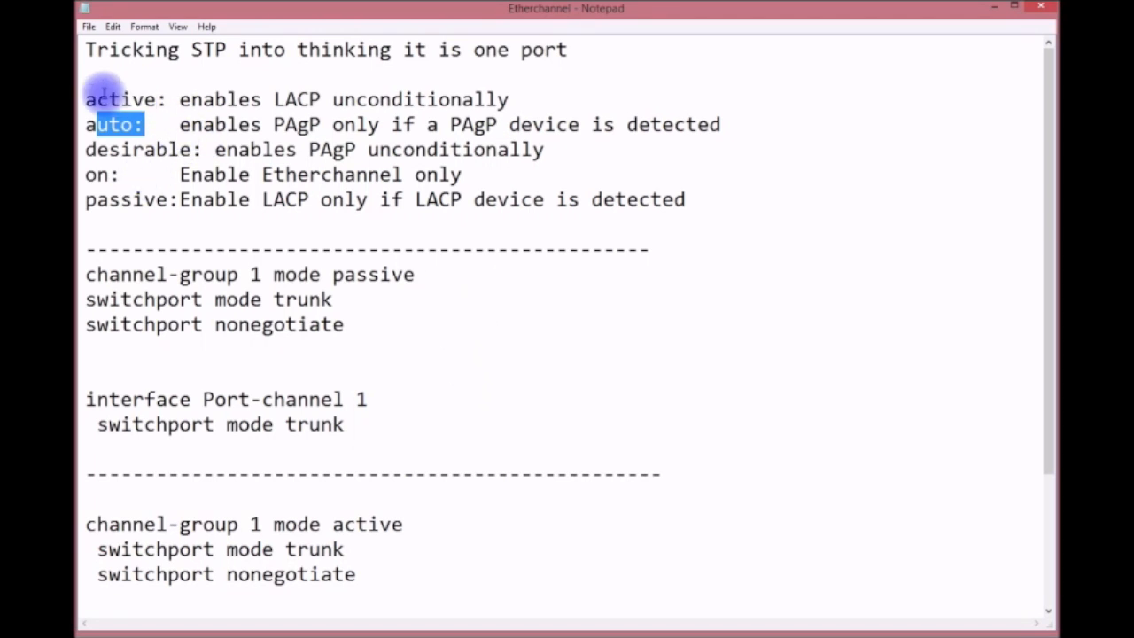
{"action": "left_click_drag", "start_coordinate": [85, 99], "coordinate": [818, 209]}
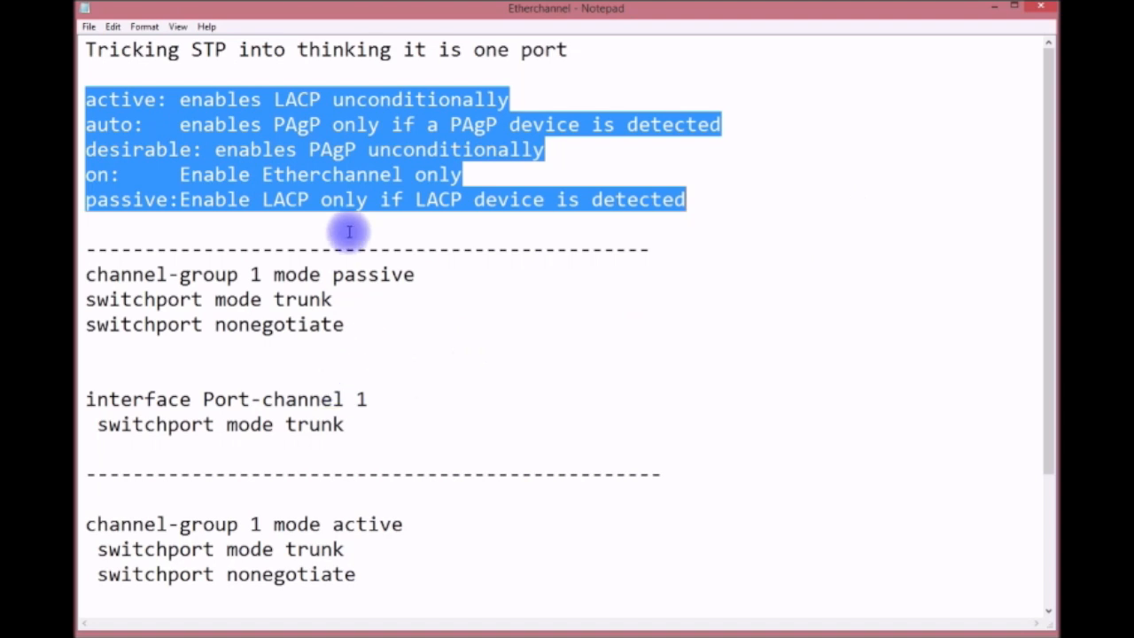
{"action": "left_click", "coordinate": [993, 7]}
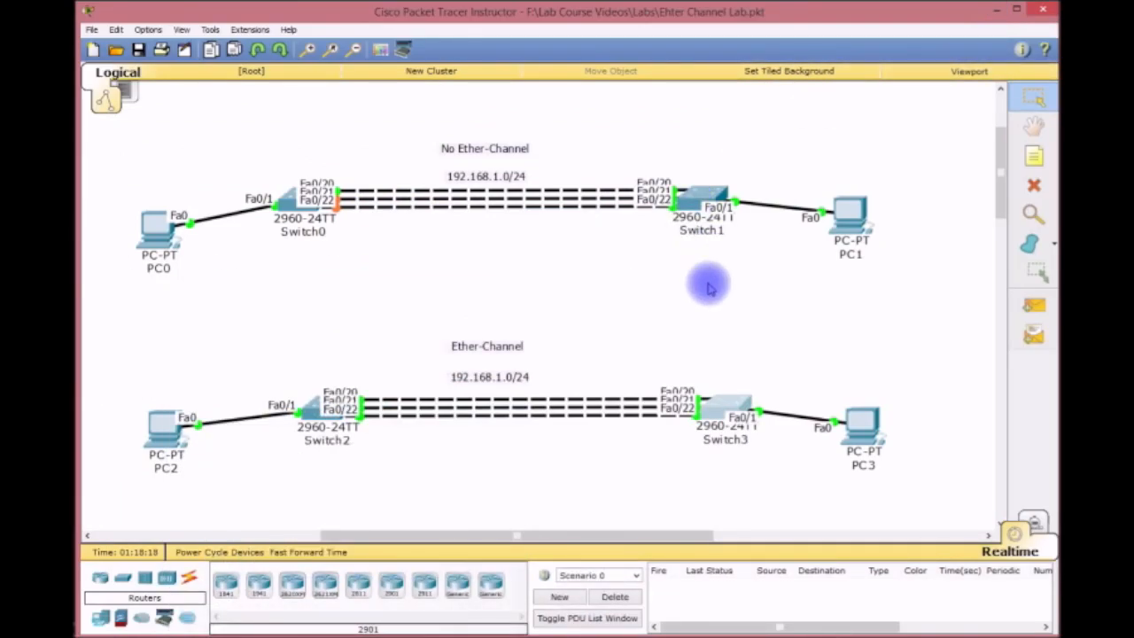